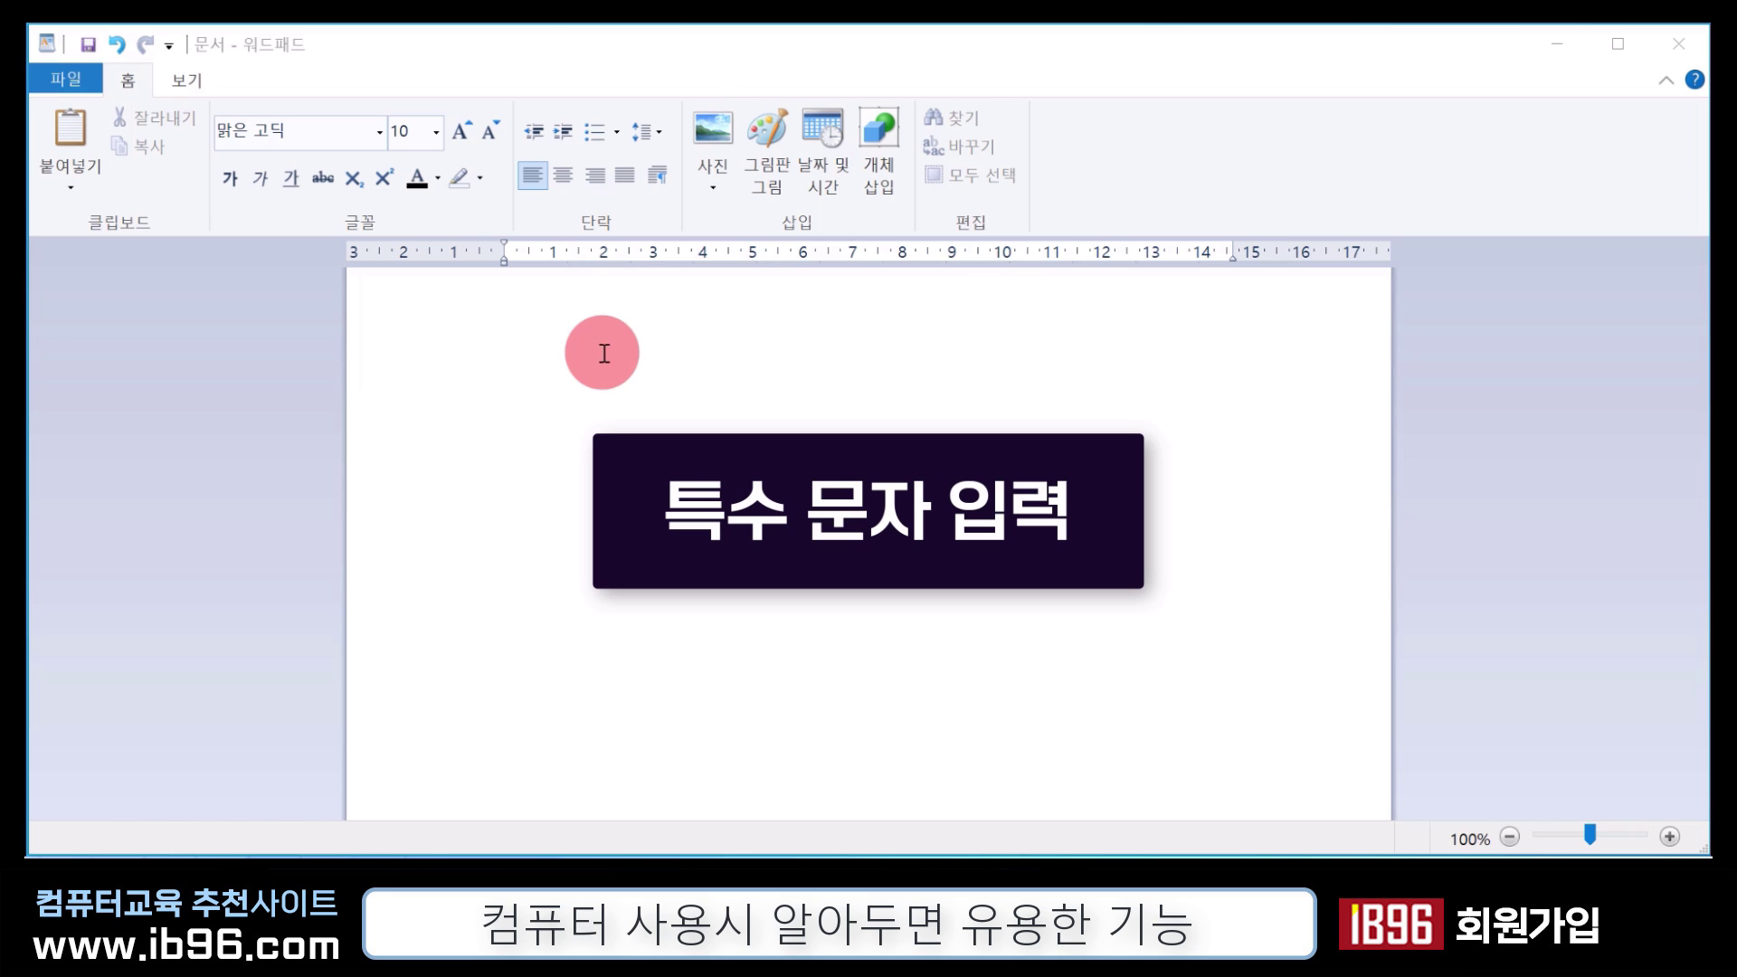
Enter the consonant ㄴ in the blank document and expand its full list of special characters
left_click(559, 312)
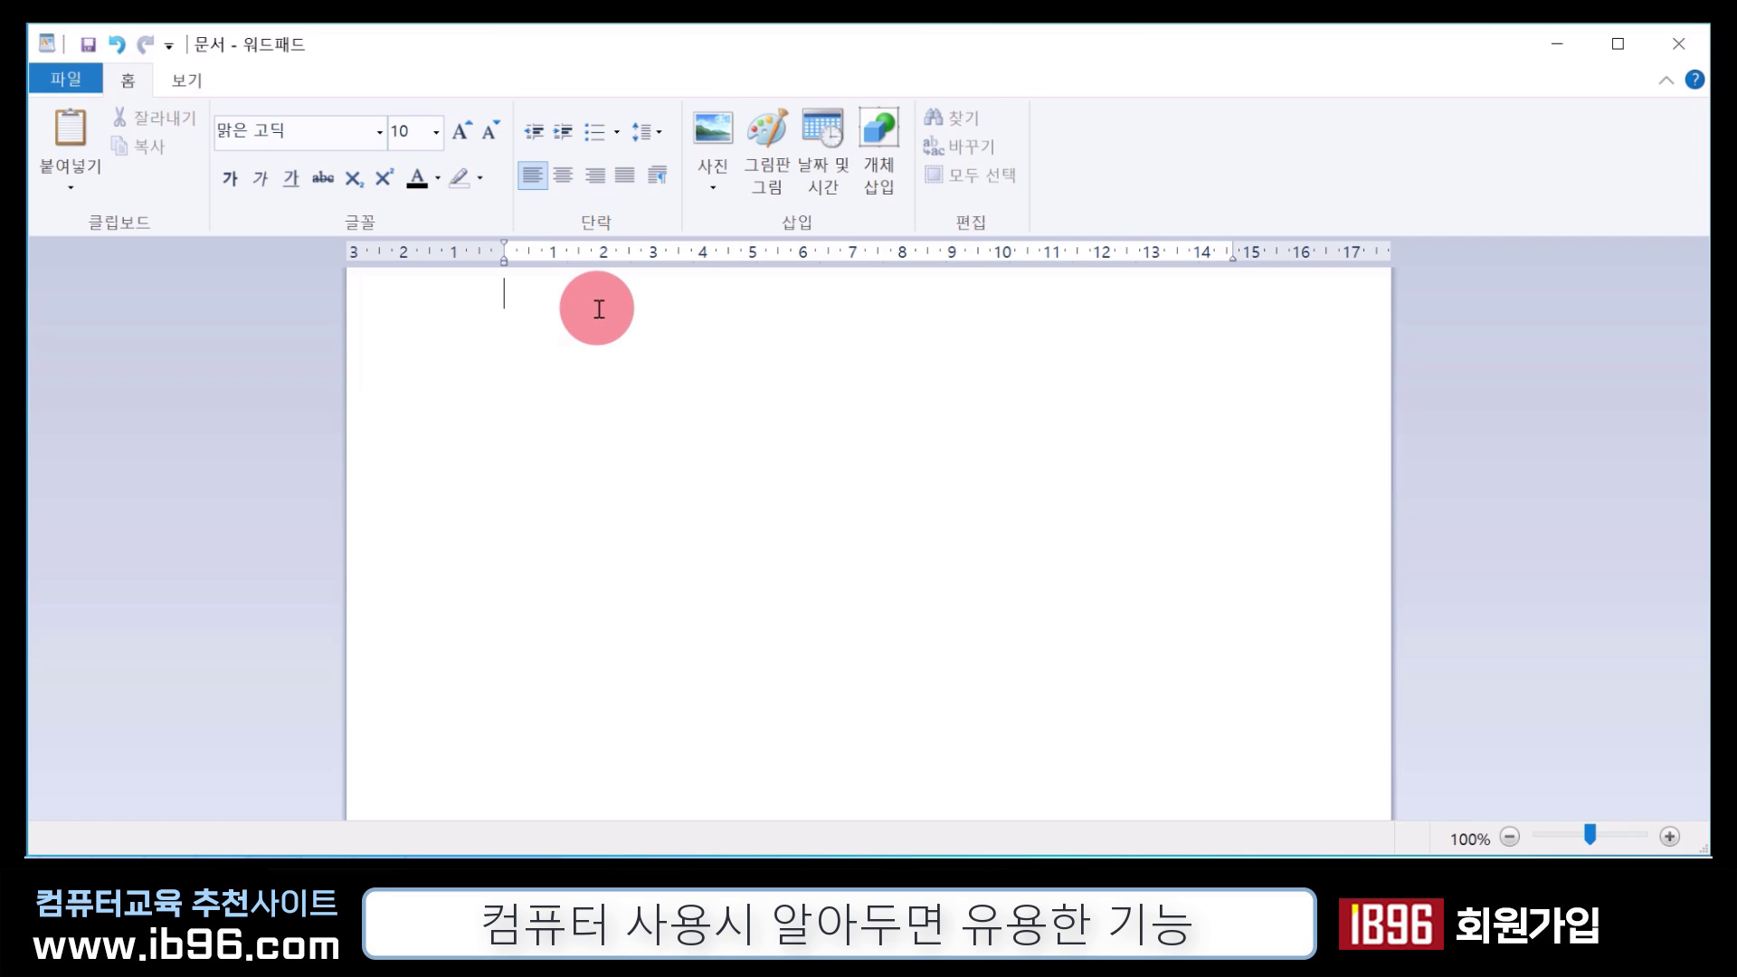
type("ㄴ")
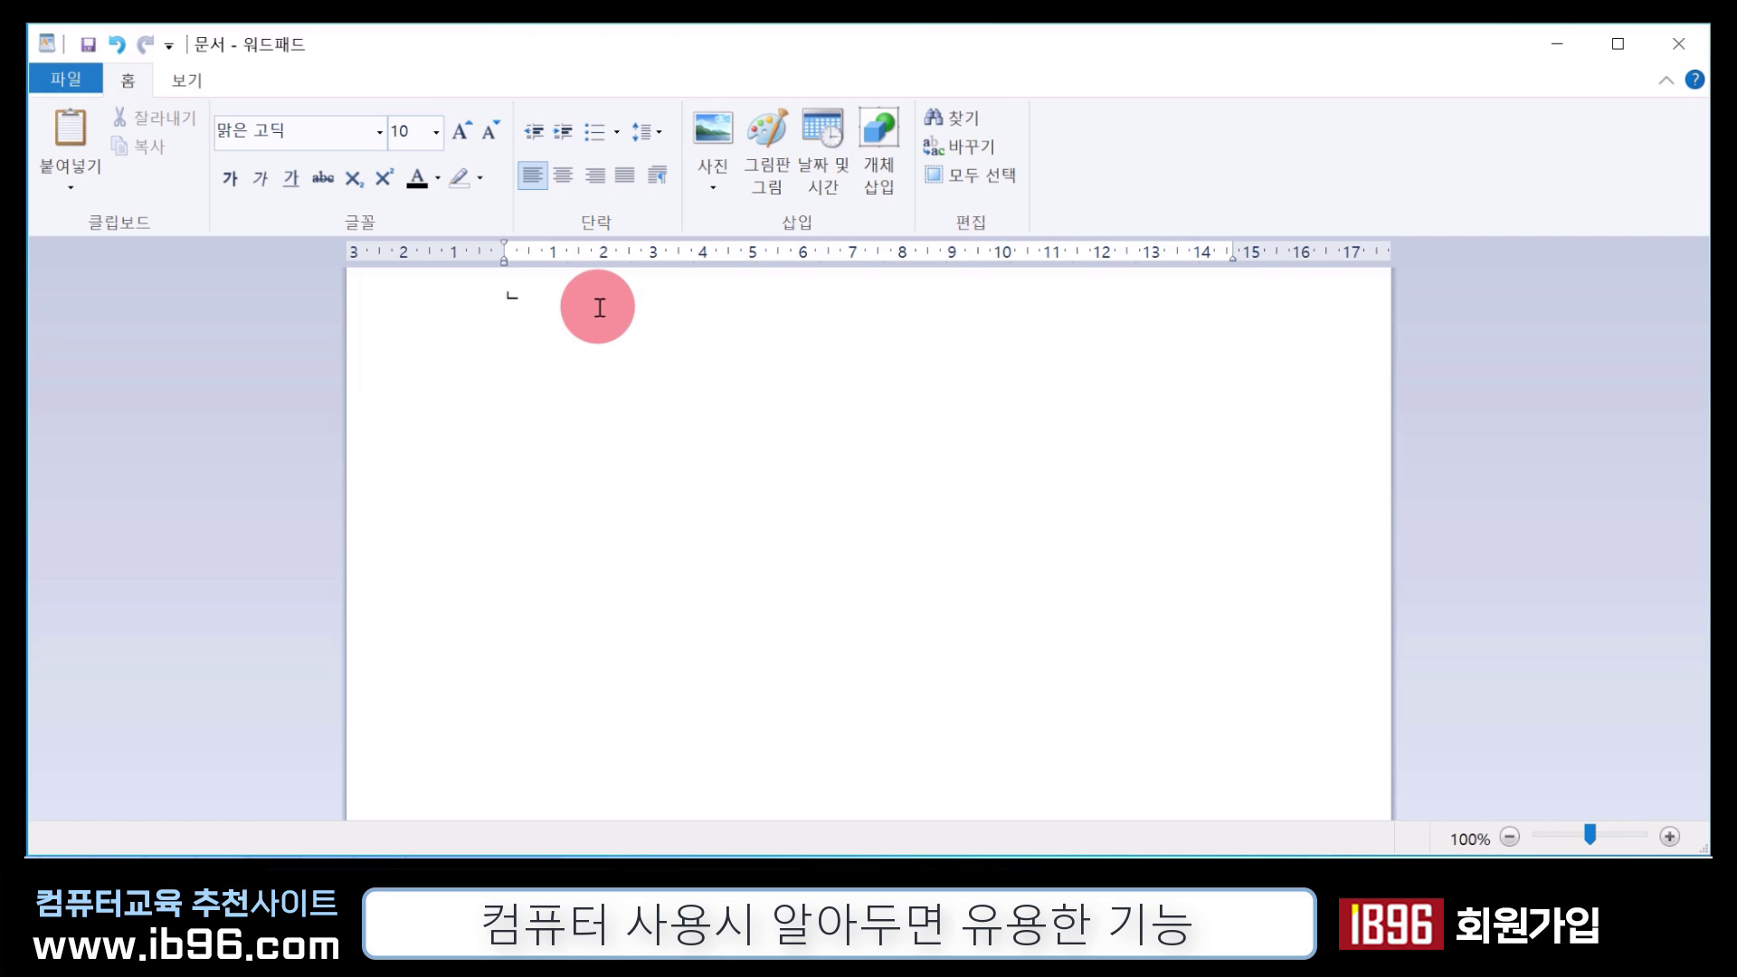
key("Hangul_Hanja")
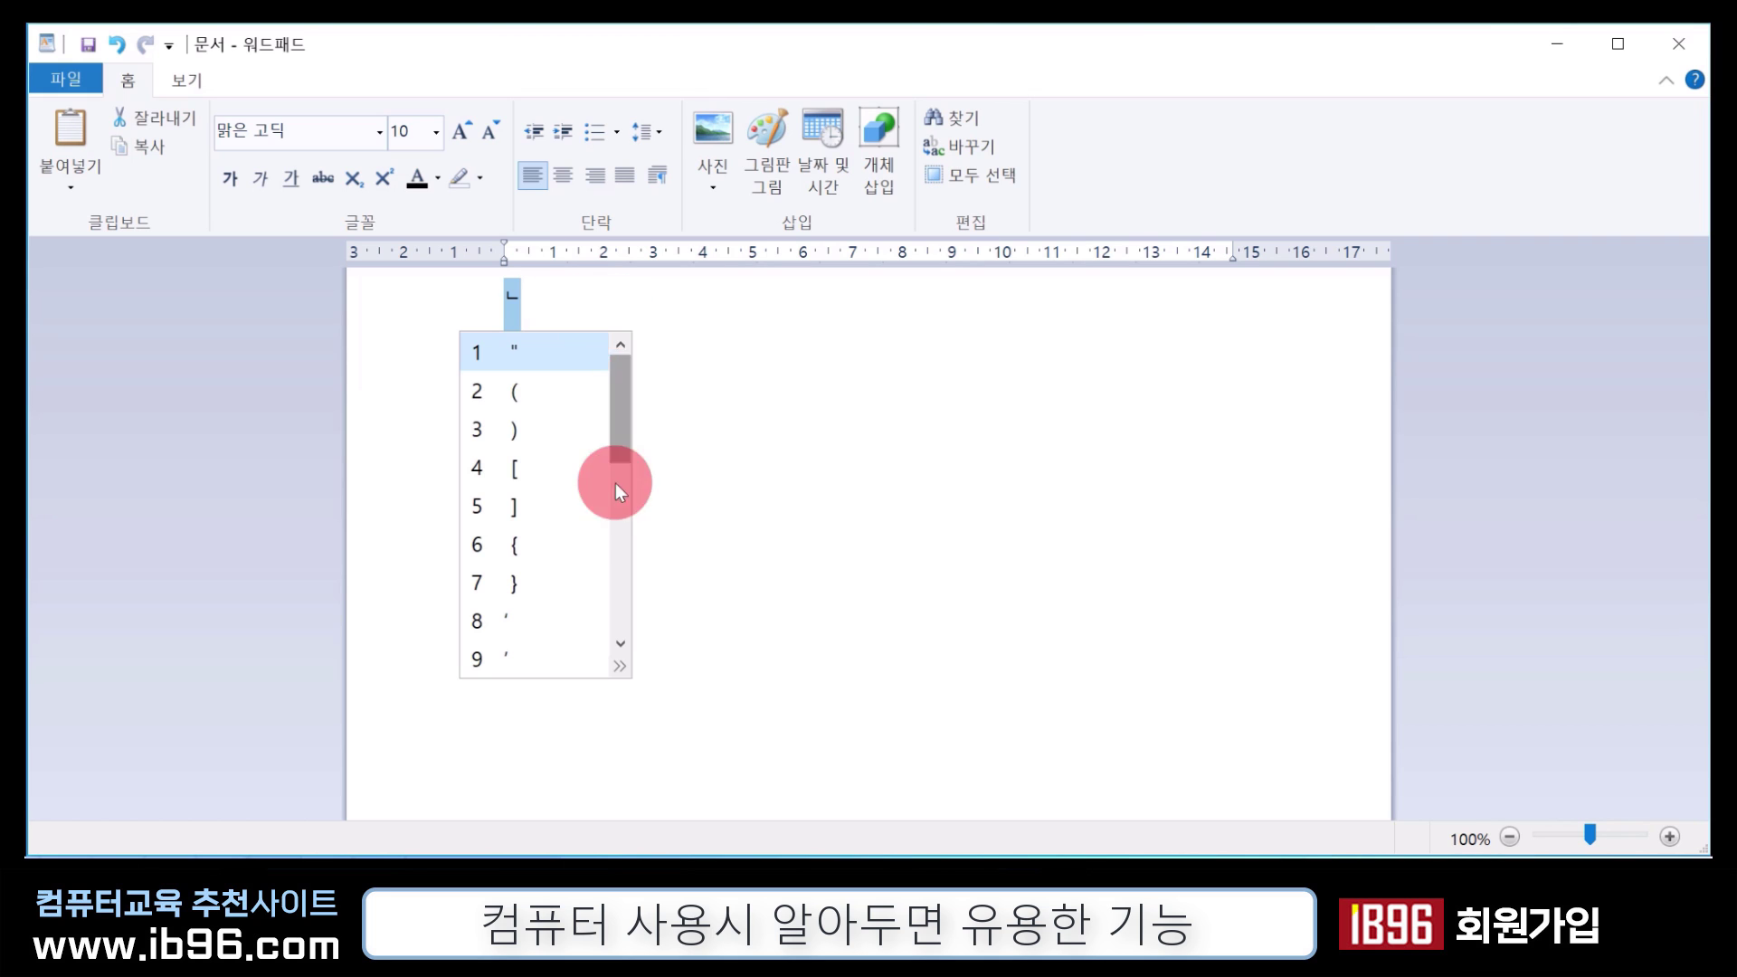
left_click(621, 668)
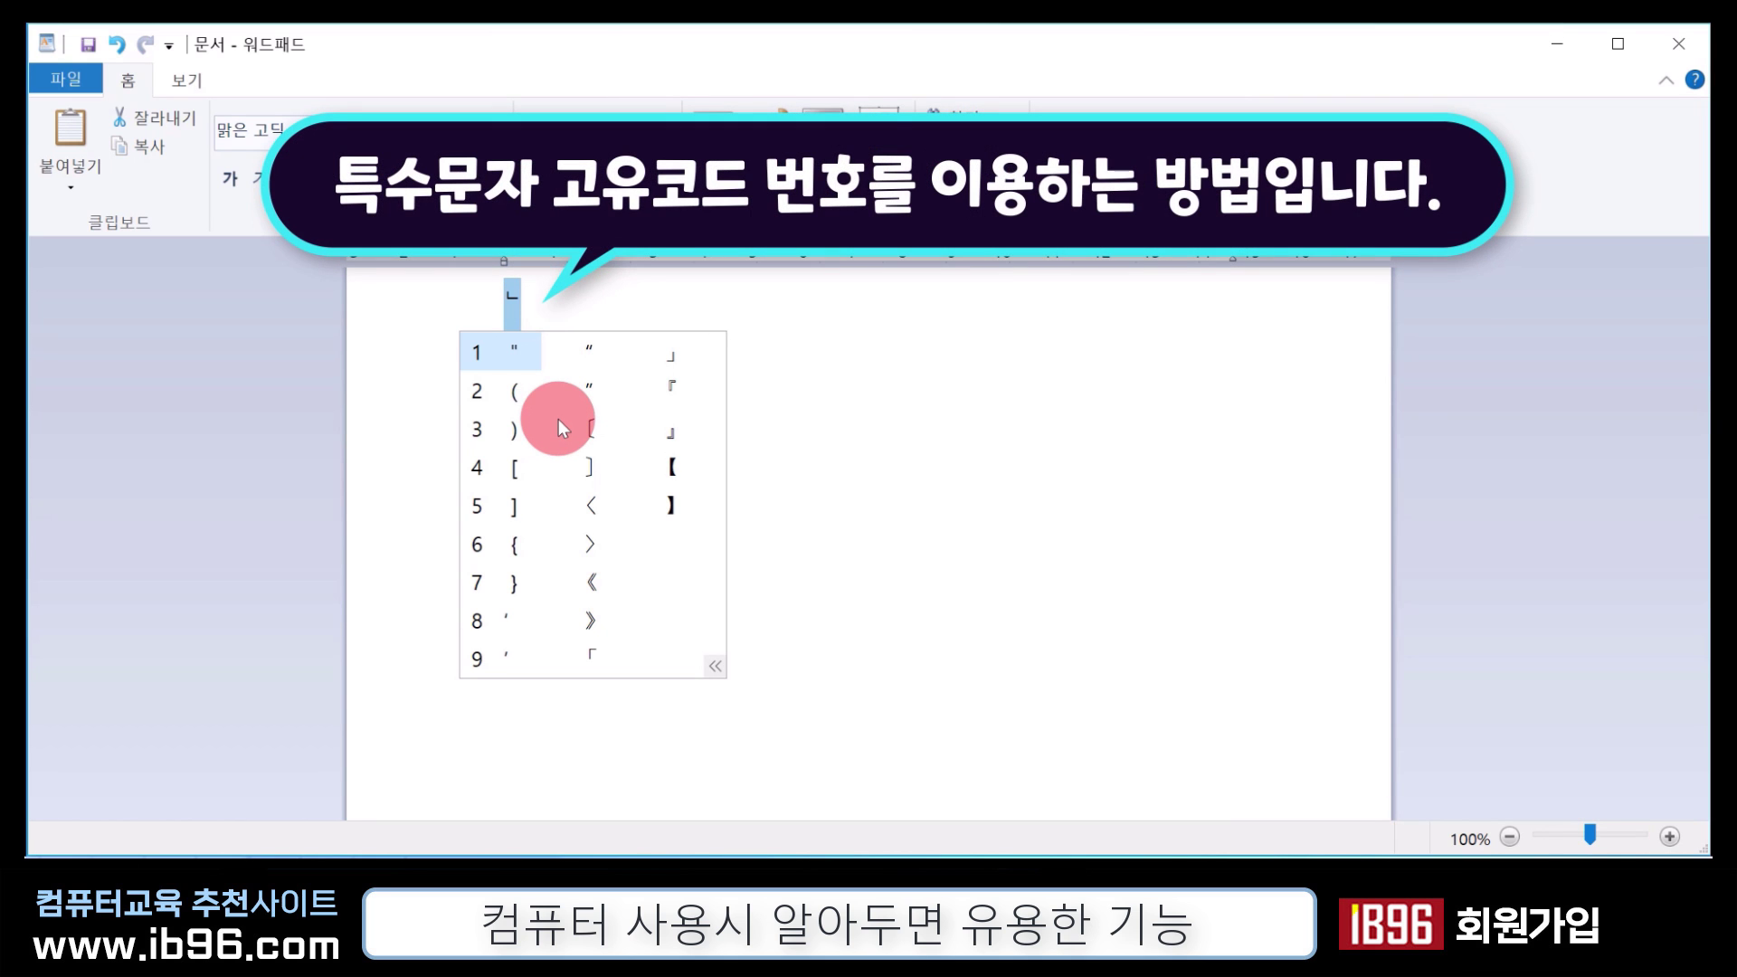
Dismiss the special-character list and delete the ㄴ from the document
left_click(547, 299)
left_click_drag(548, 299, 488, 294)
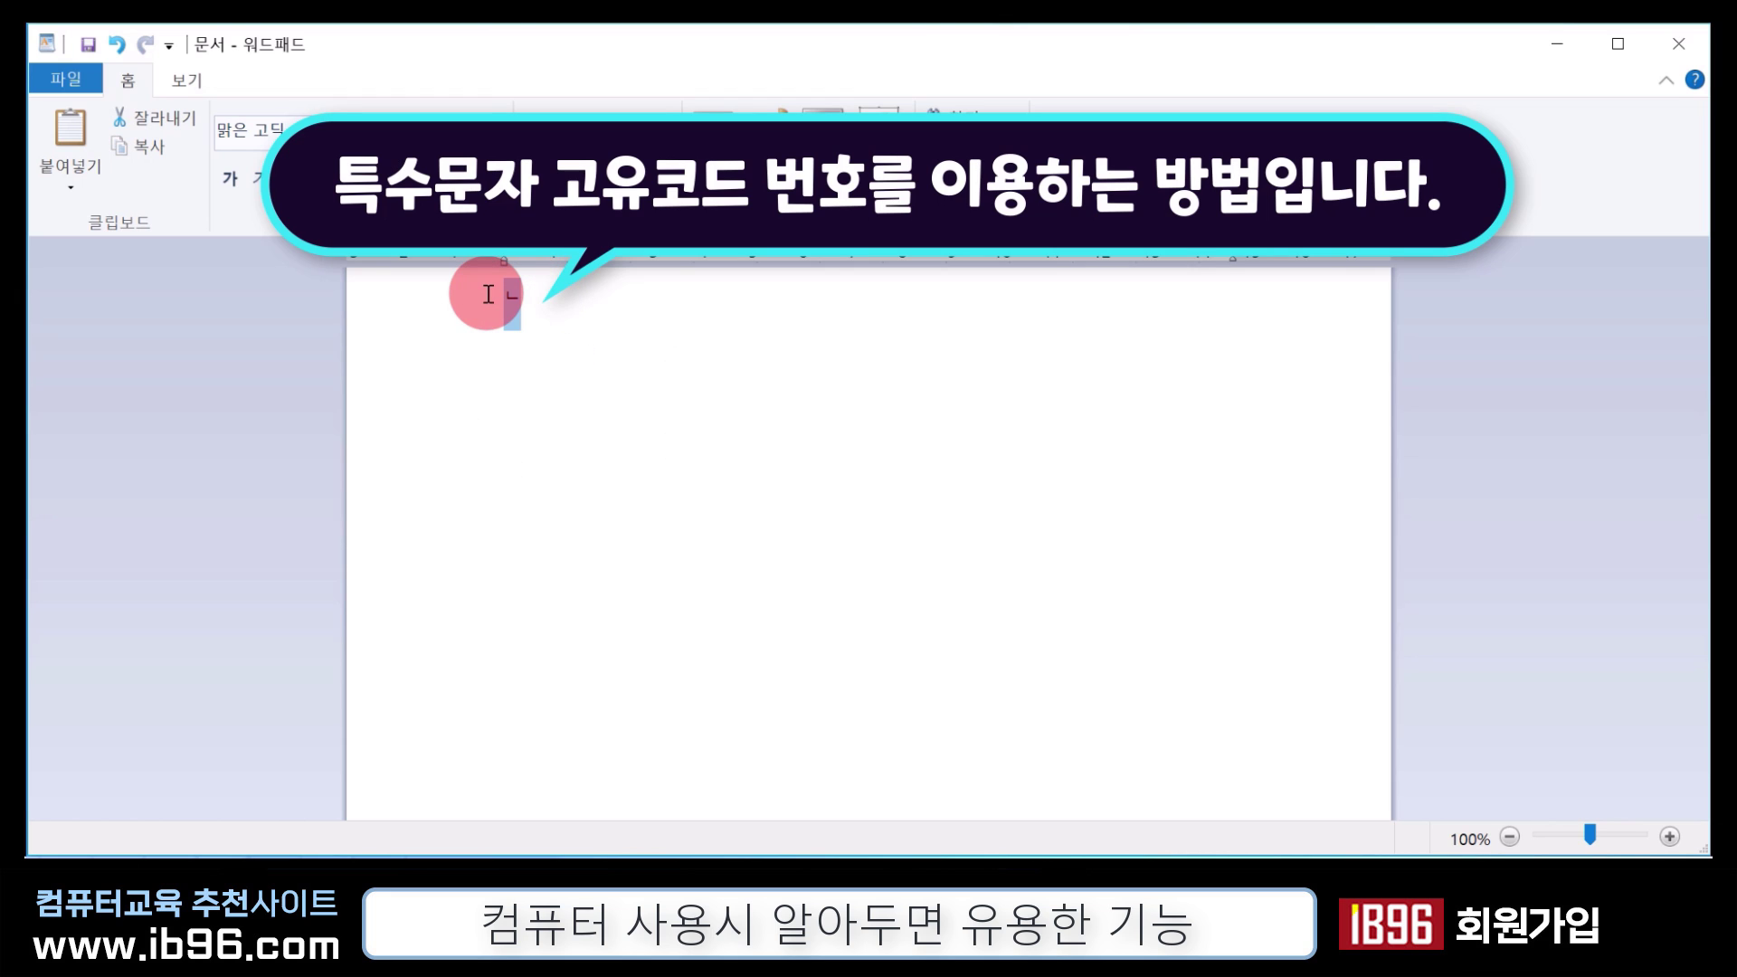
key("Delete")
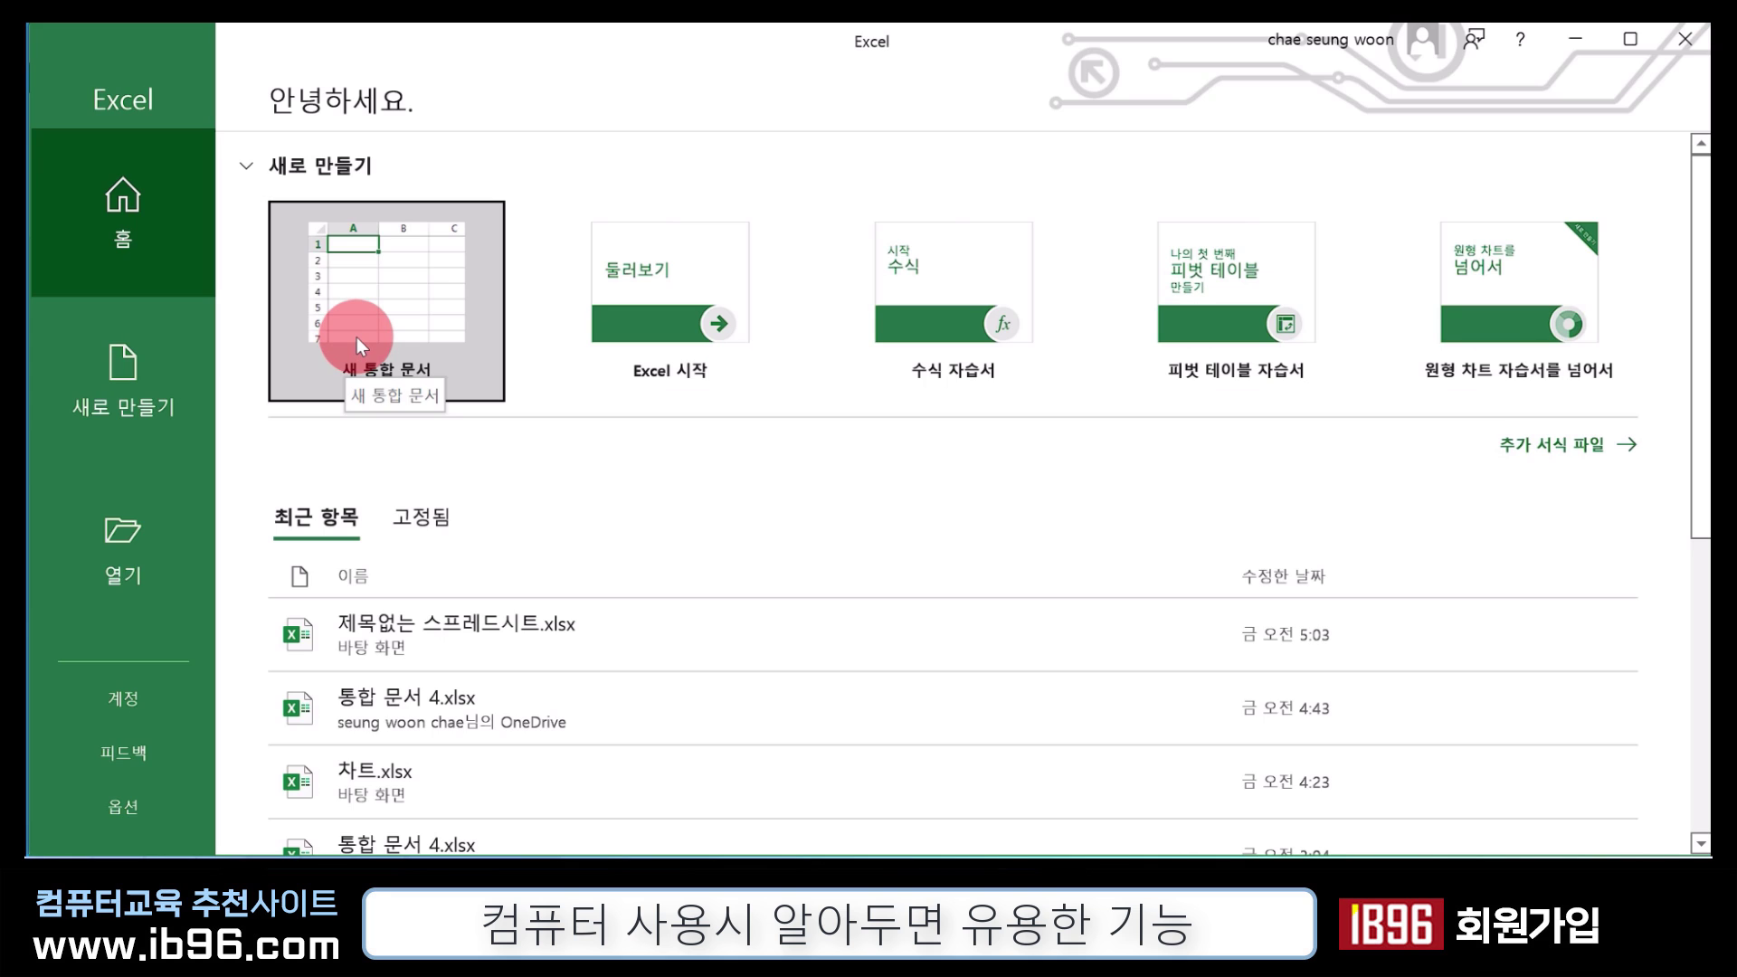
In Excel, create a blank workbook and open the symbol picker for cell A1
left_click(367, 334)
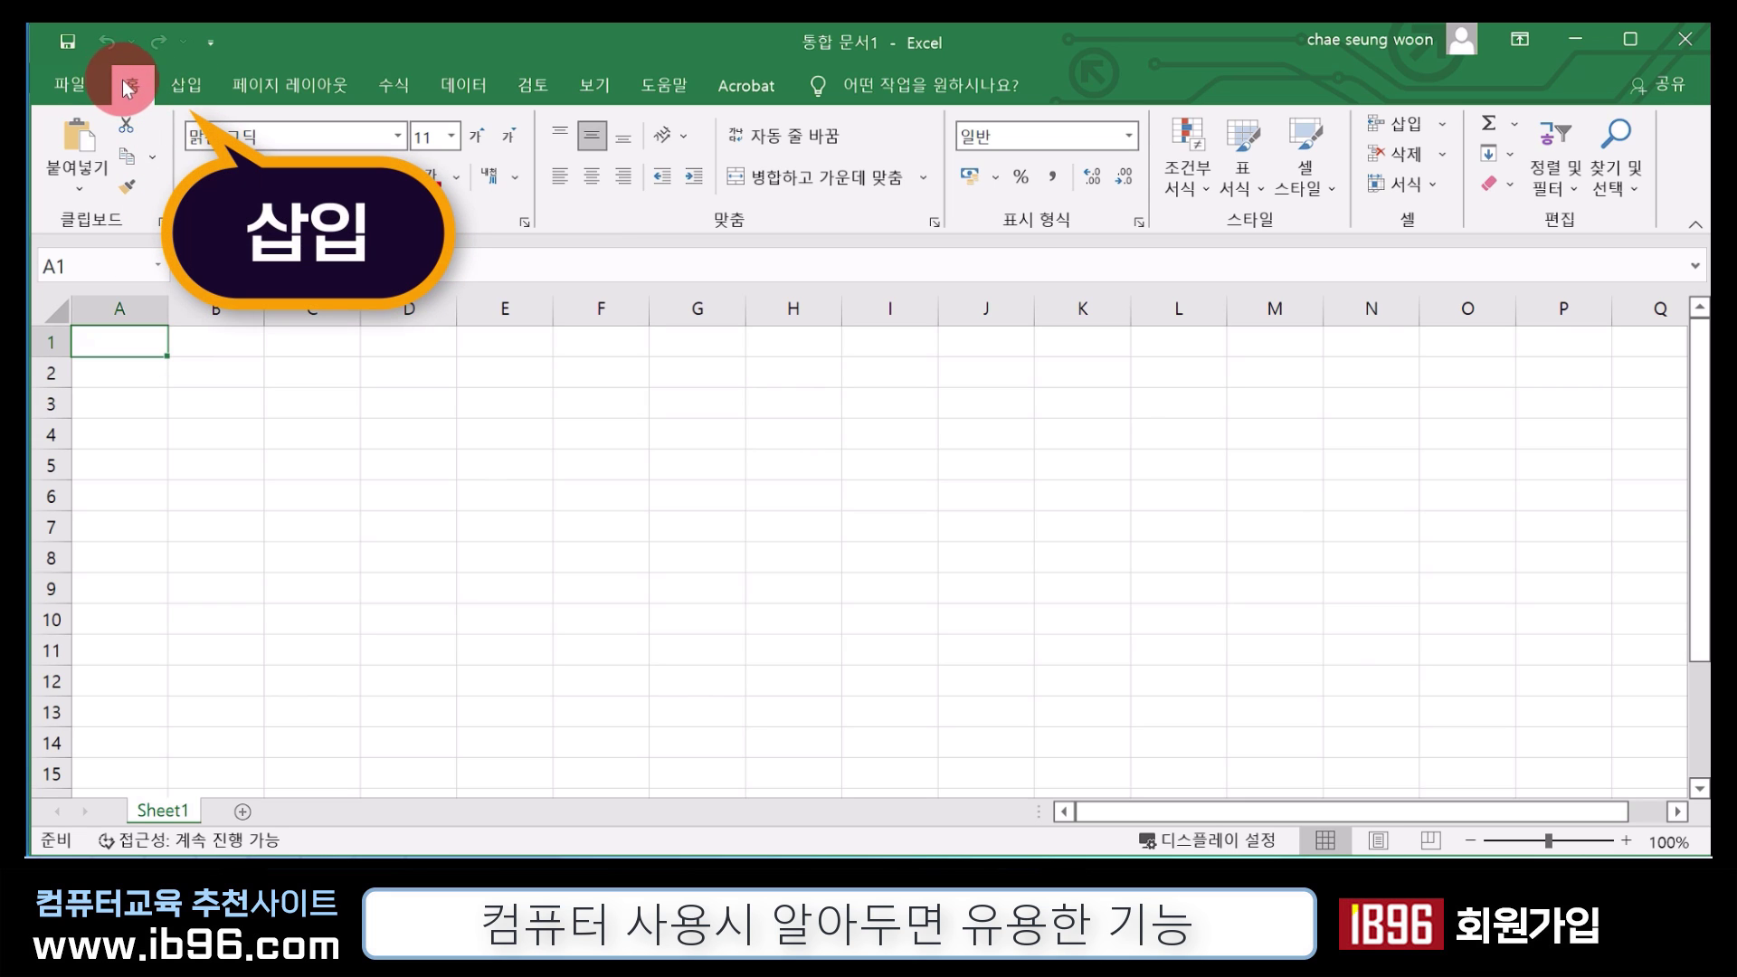
left_click(199, 91)
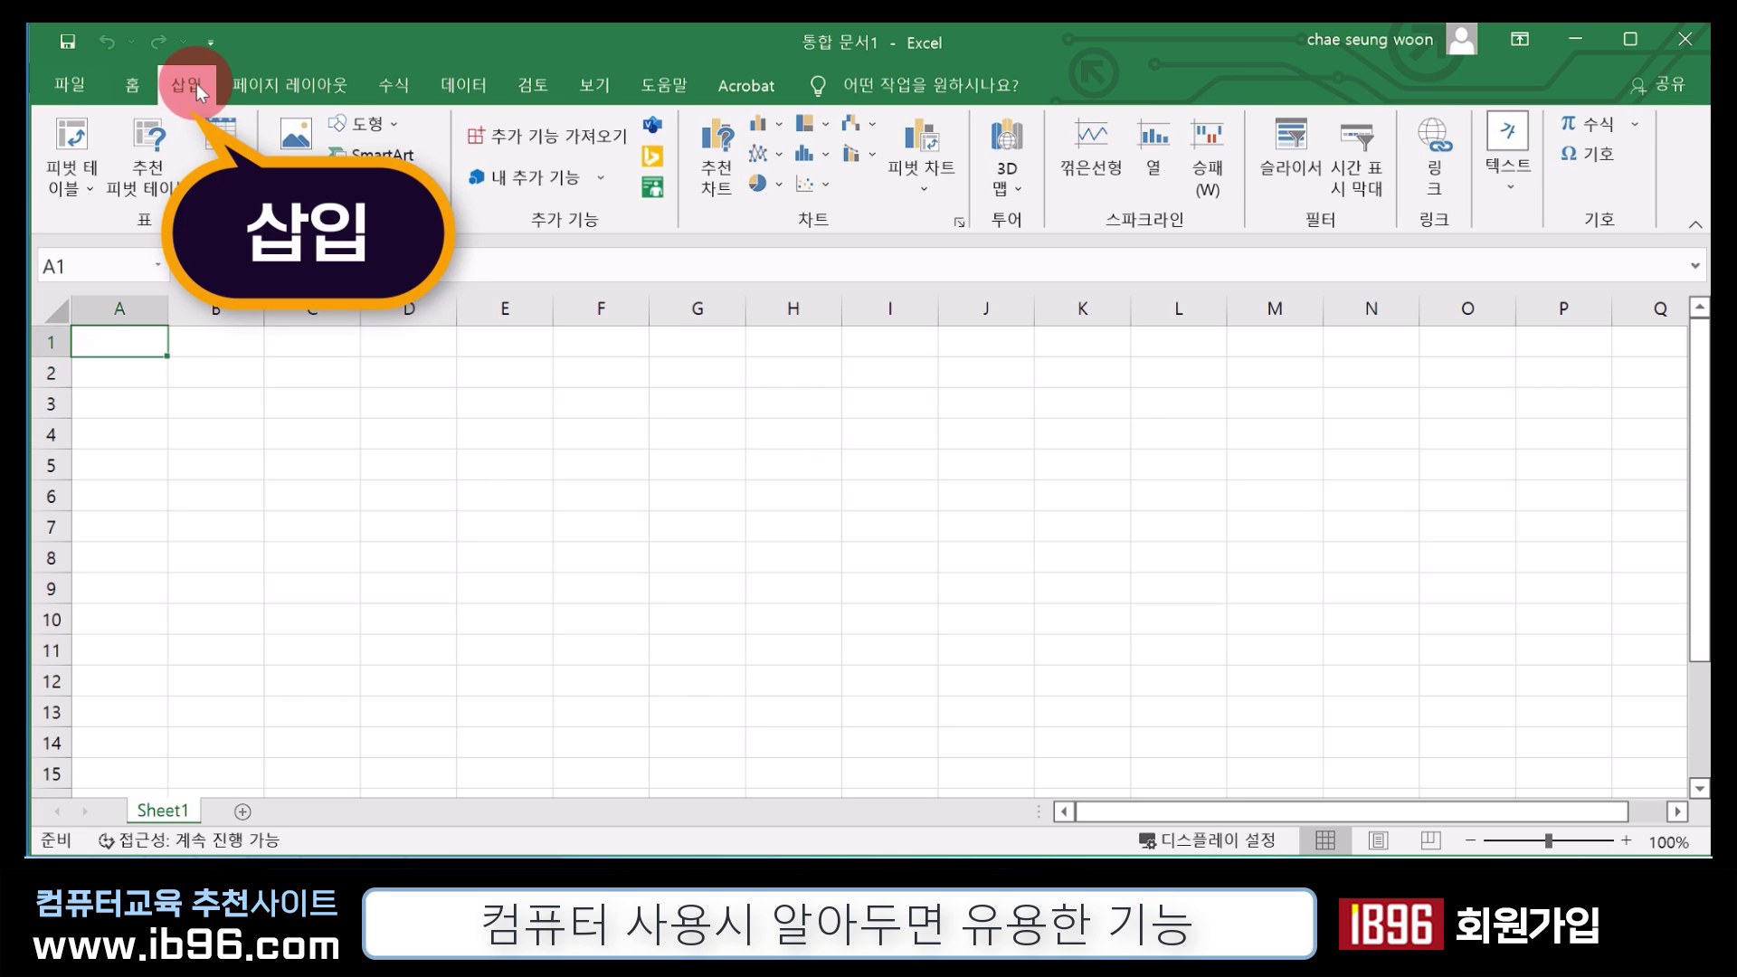
left_click(1605, 154)
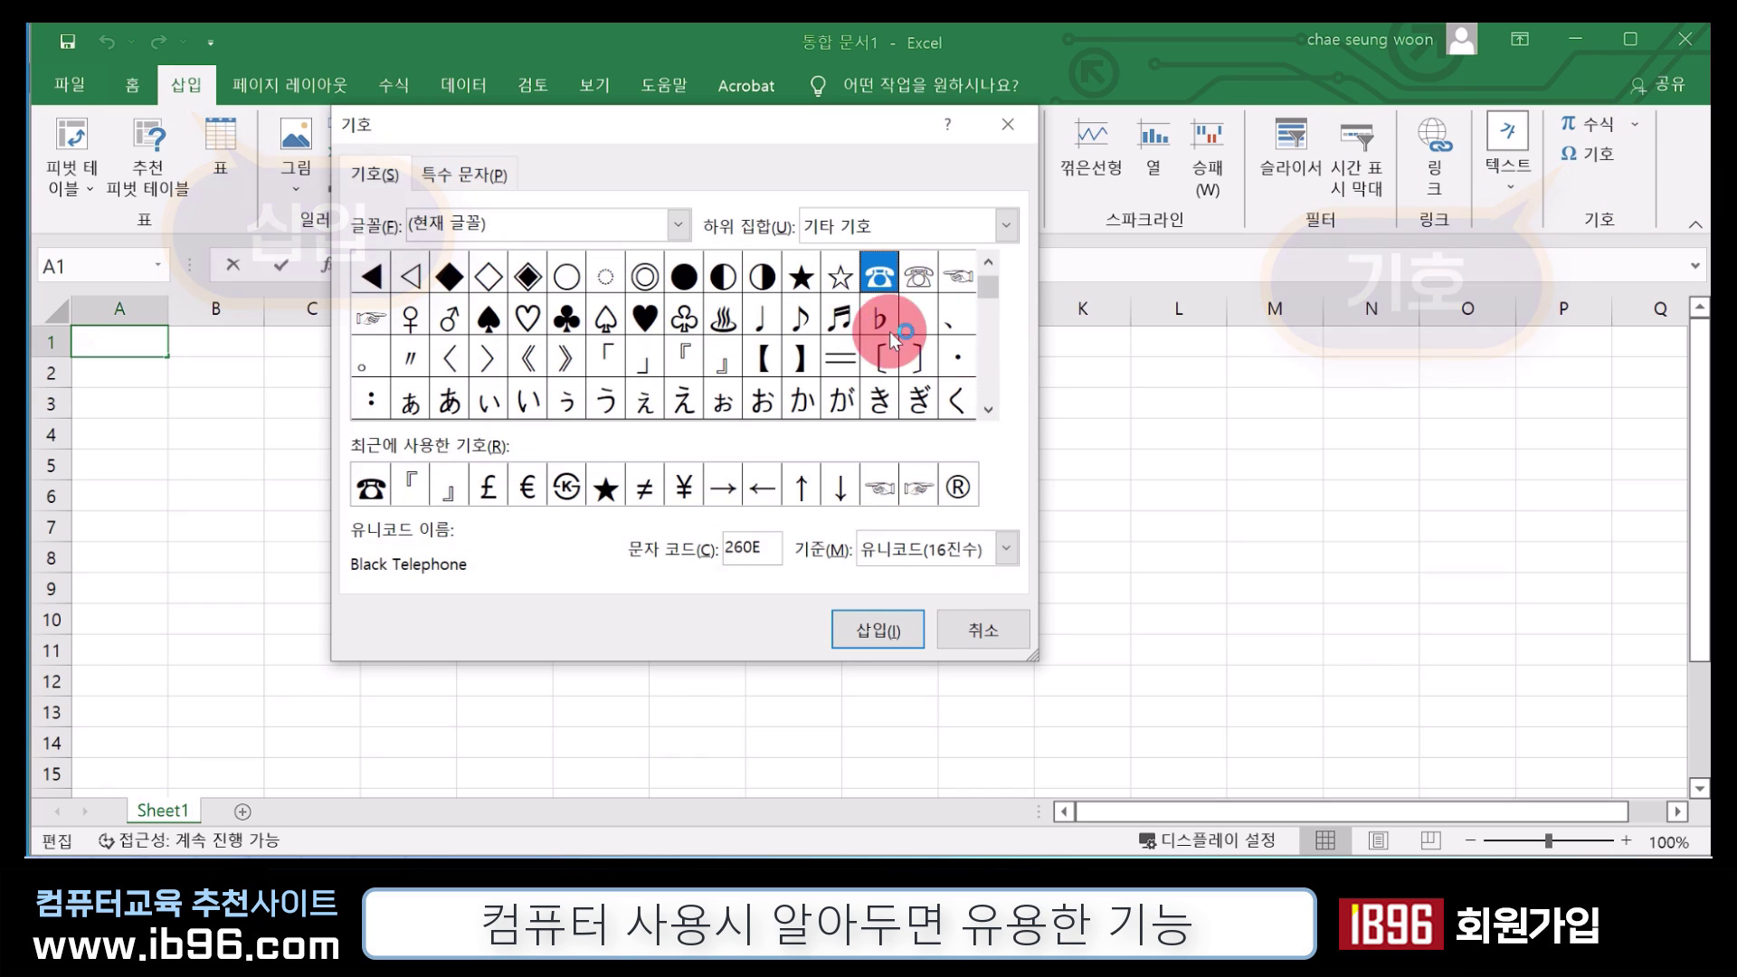
Set the symbol subset to 도형 기호 (geometric shapes)
left_click(990, 306)
mouse_move(989, 306)
left_mouse_down()
mouse_move(986, 253)
mouse_move(948, 275)
mouse_move(991, 272)
left_mouse_up()
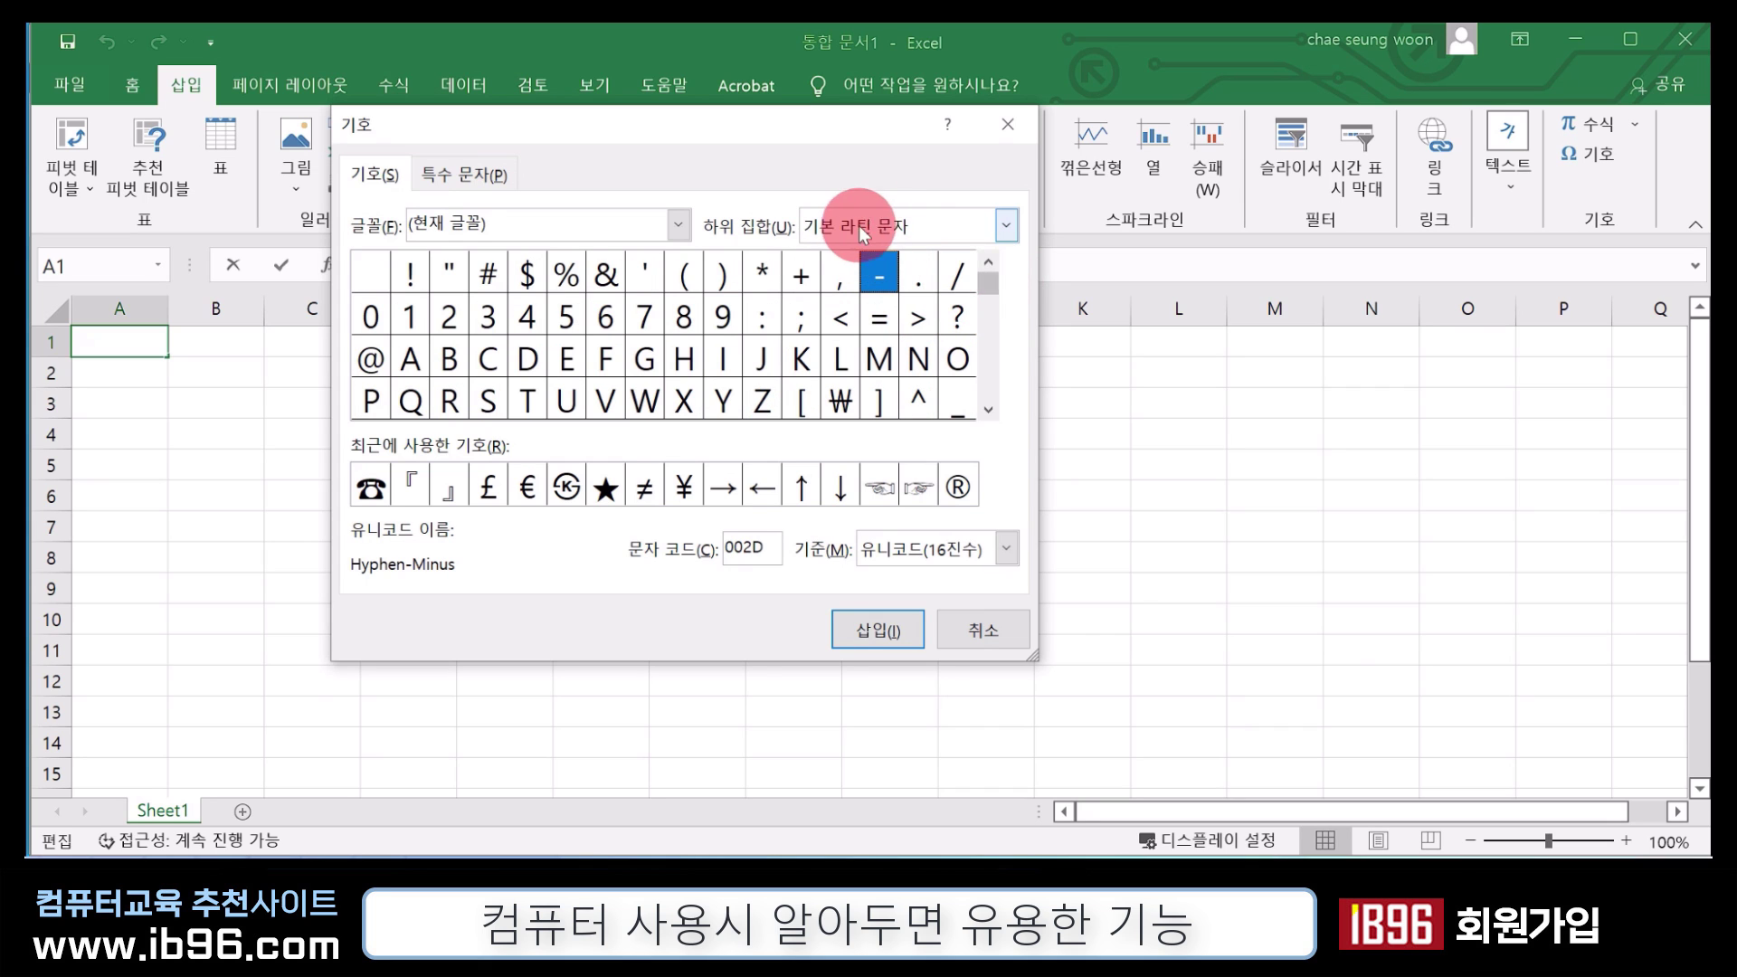
left_click(1010, 225)
left_click_drag(1010, 278, 1010, 293)
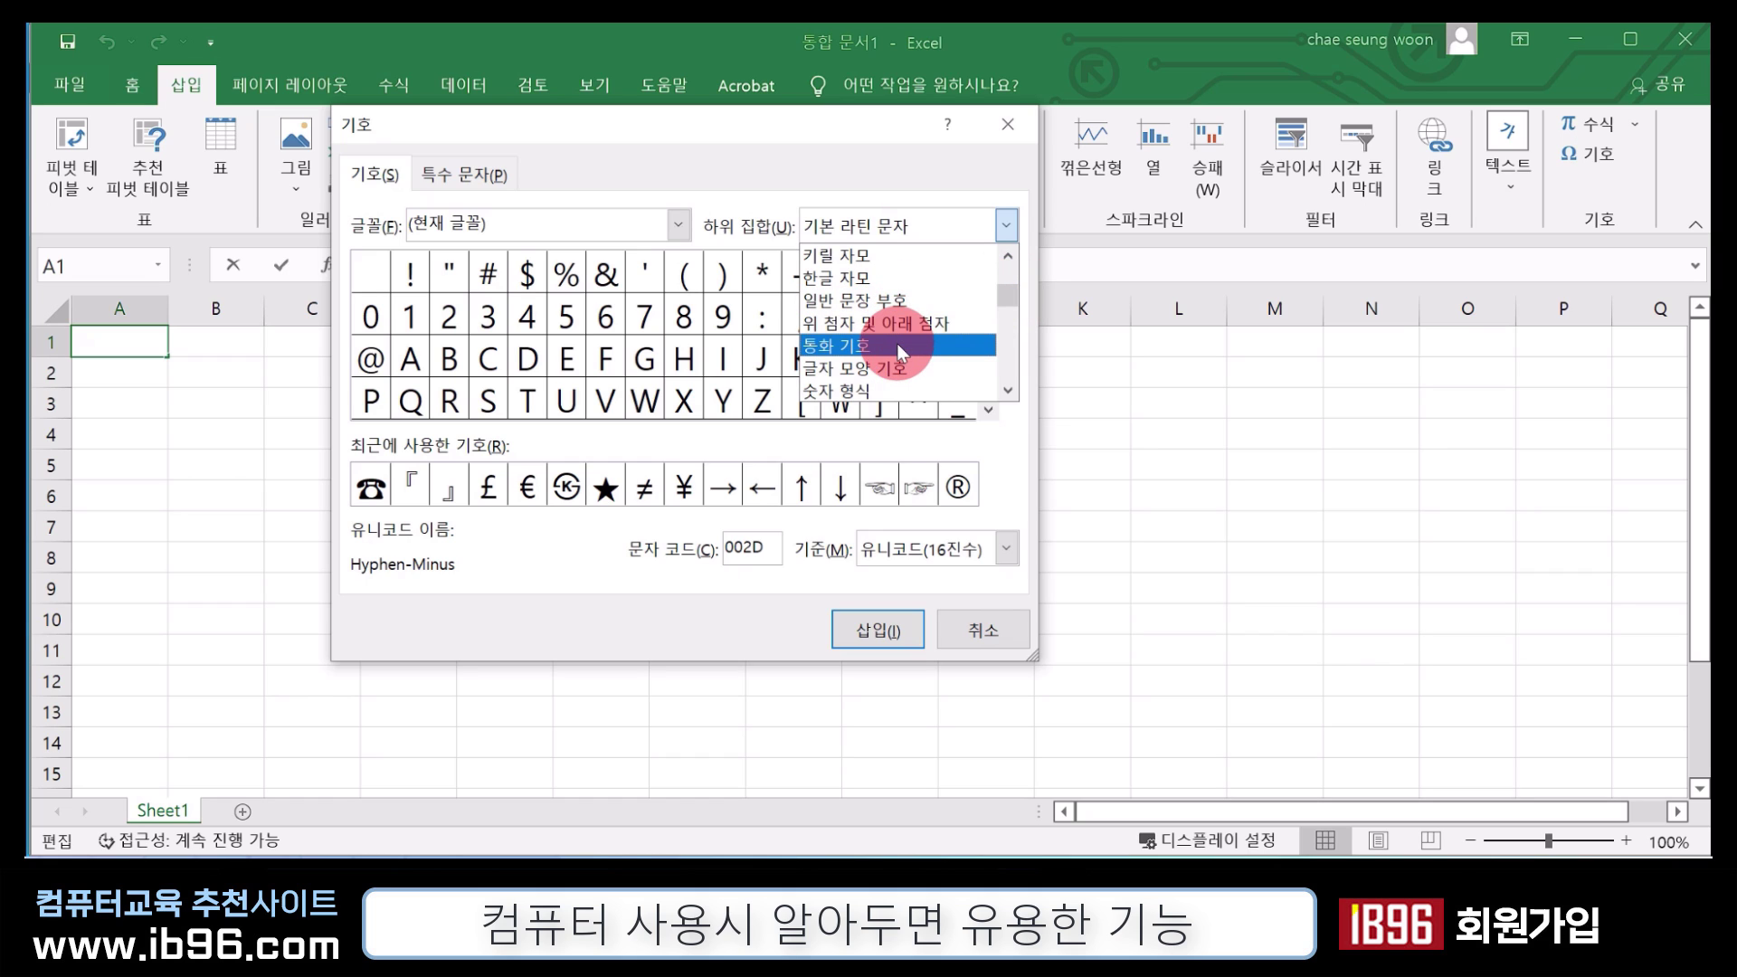
scroll(919, 366, "down", 3)
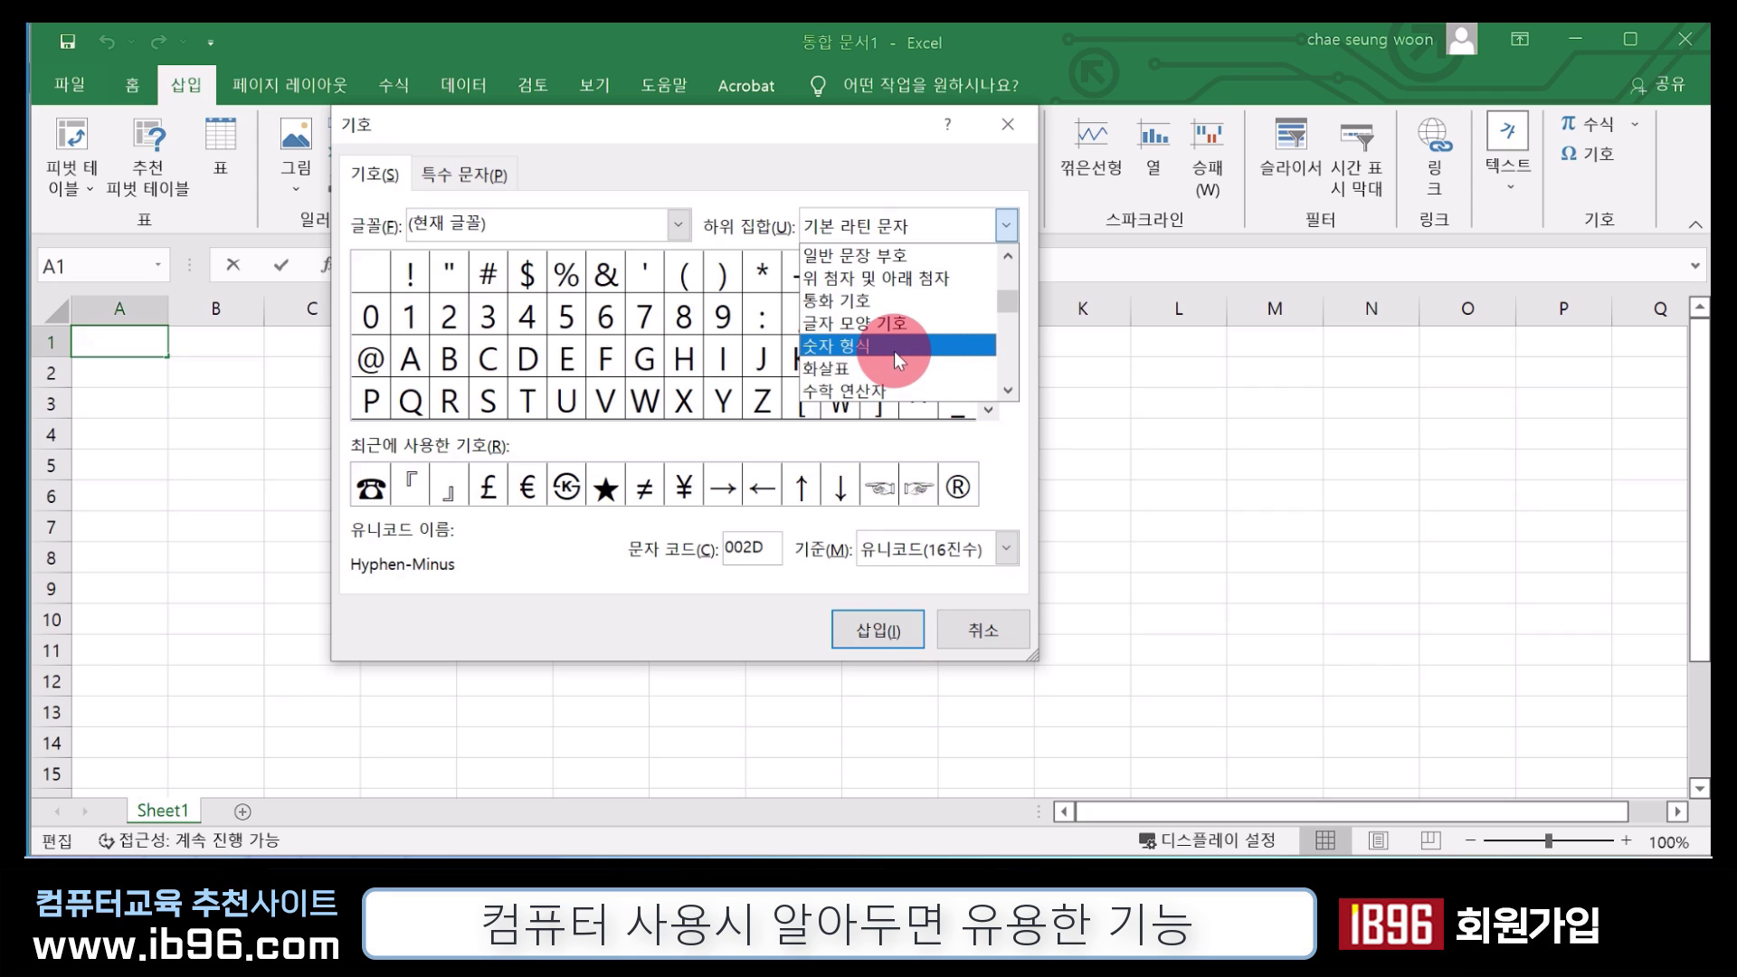
scroll(887, 368, "down", 3)
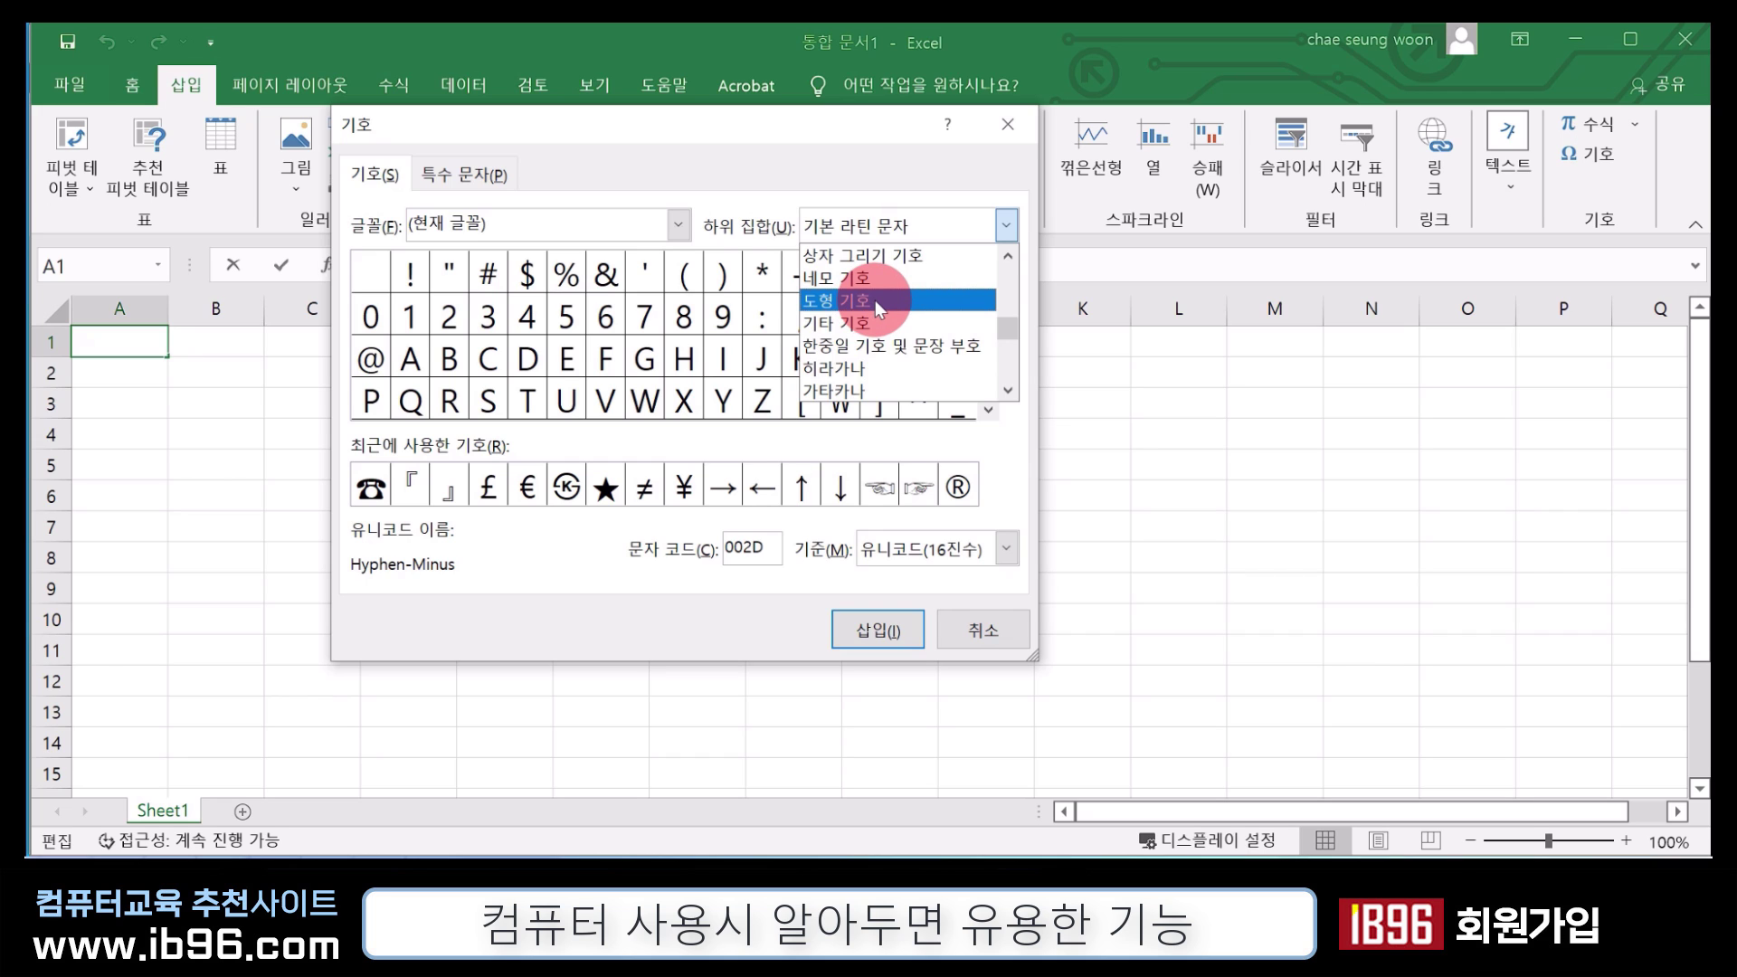
left_click(876, 300)
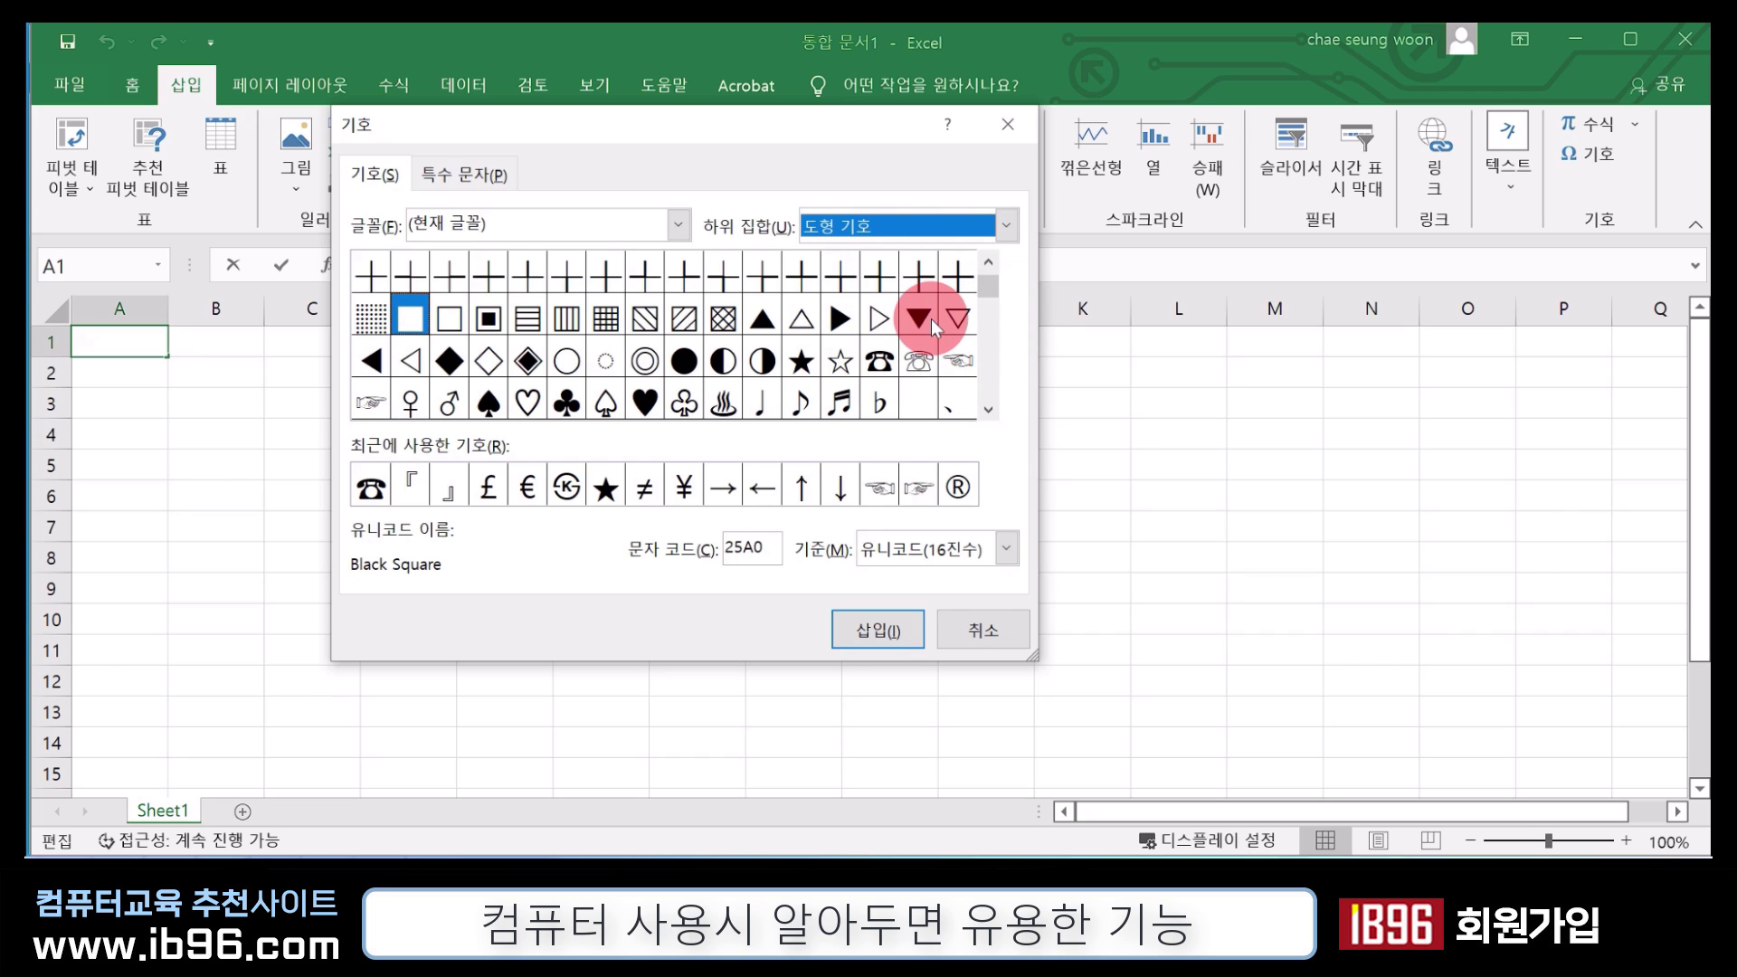
Insert the Black Telephone symbol (☎) into cell A1 and close the symbol picker
left_click(995, 284)
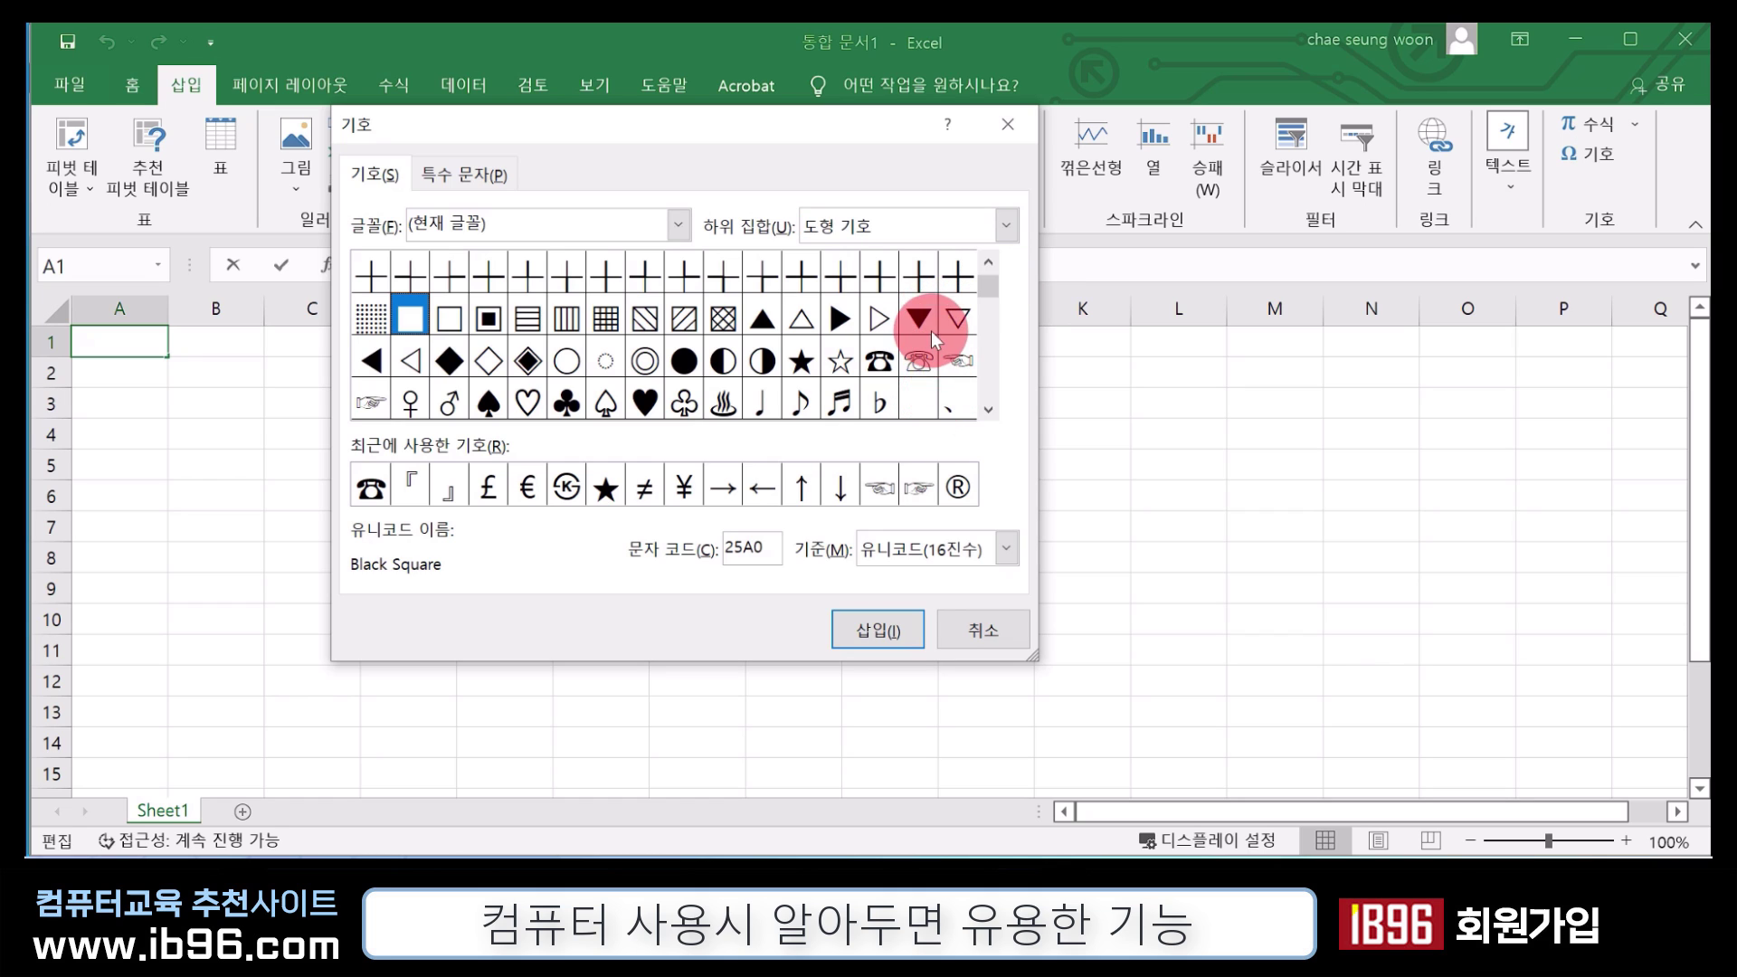
left_click(889, 361)
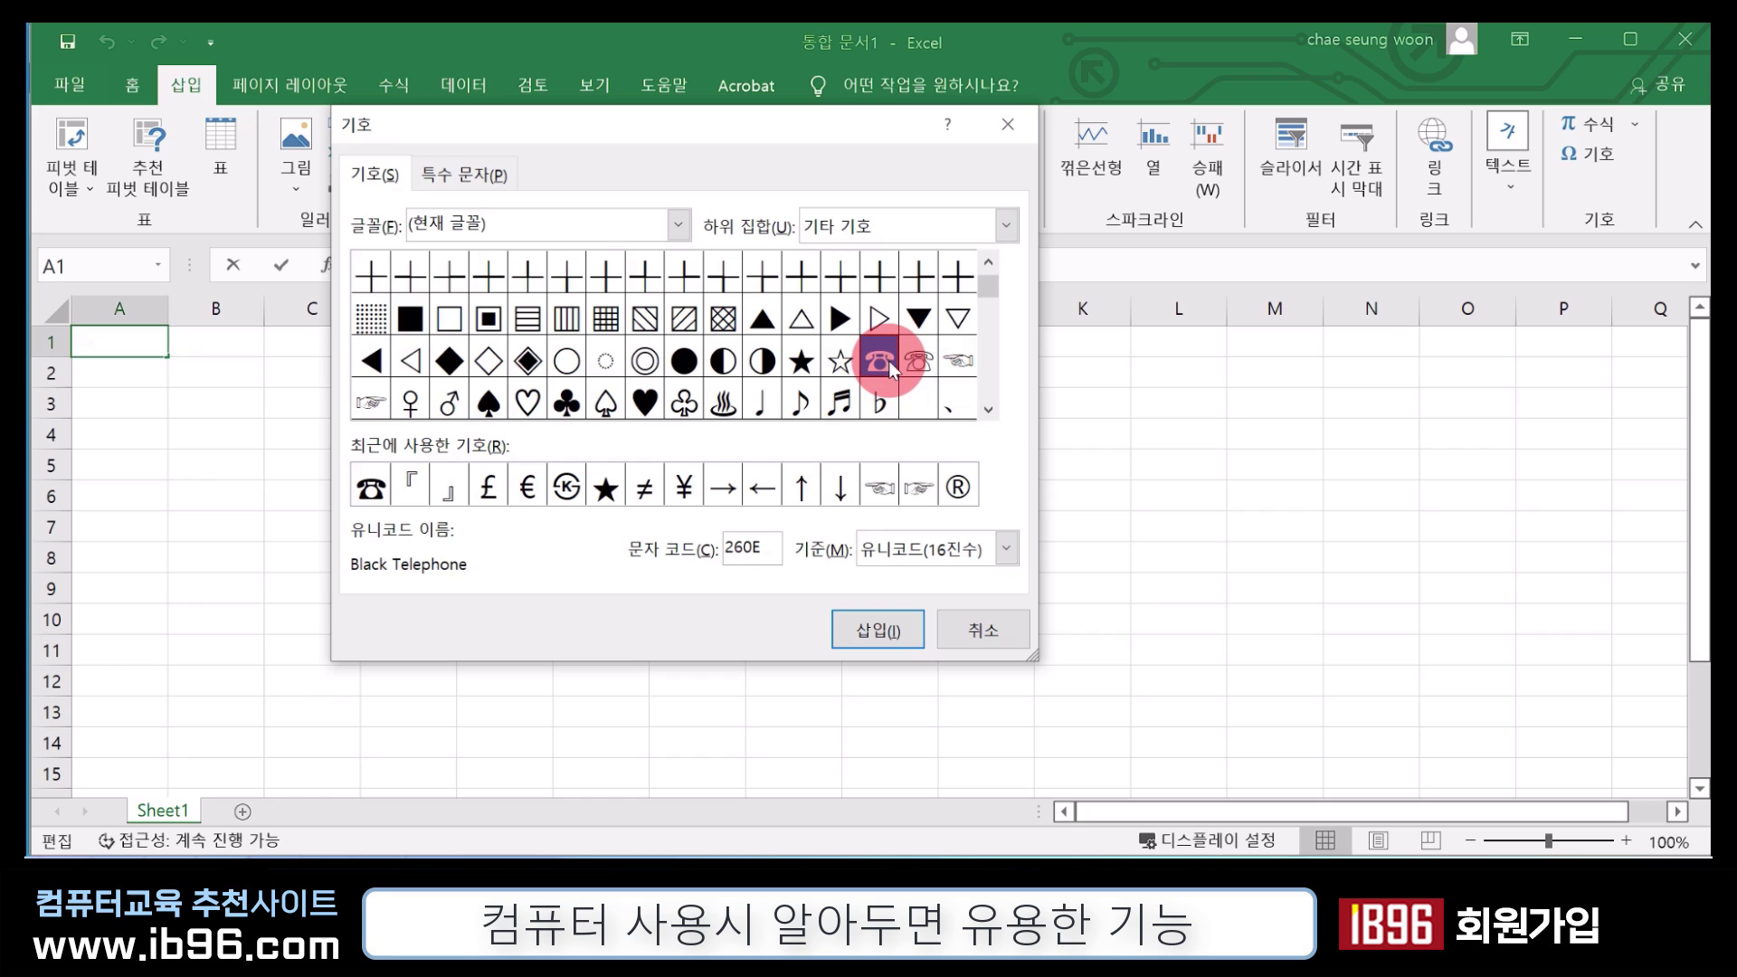
left_click(894, 628)
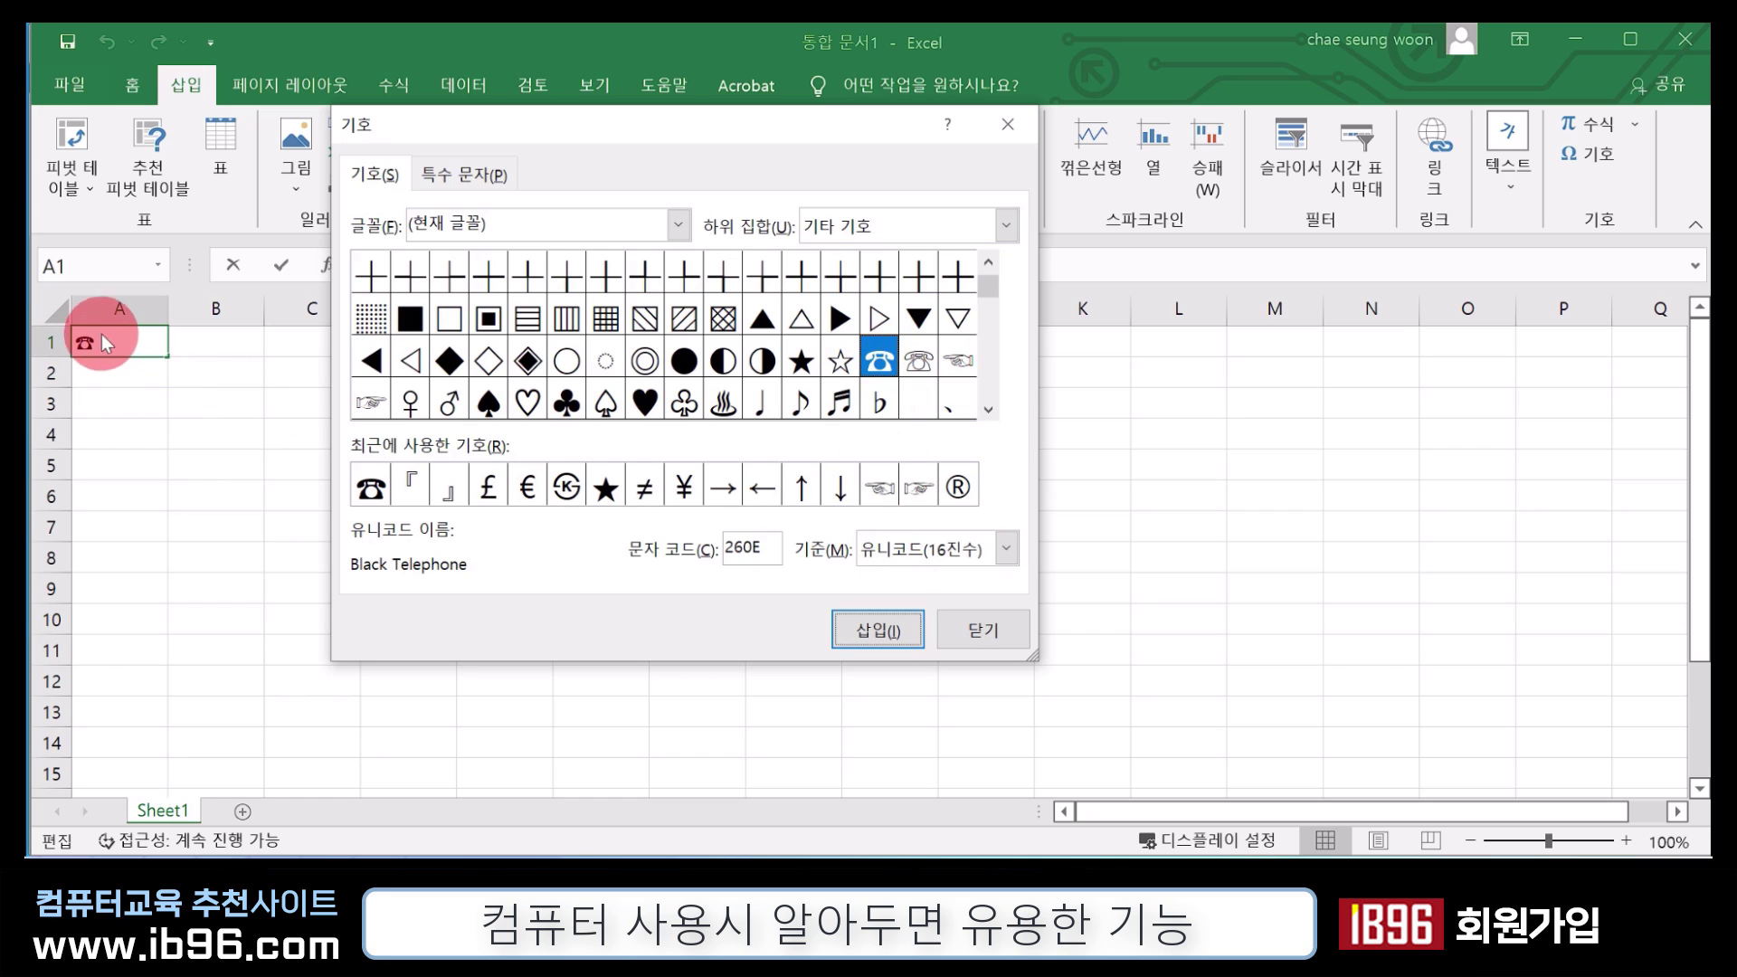
left_click(996, 631)
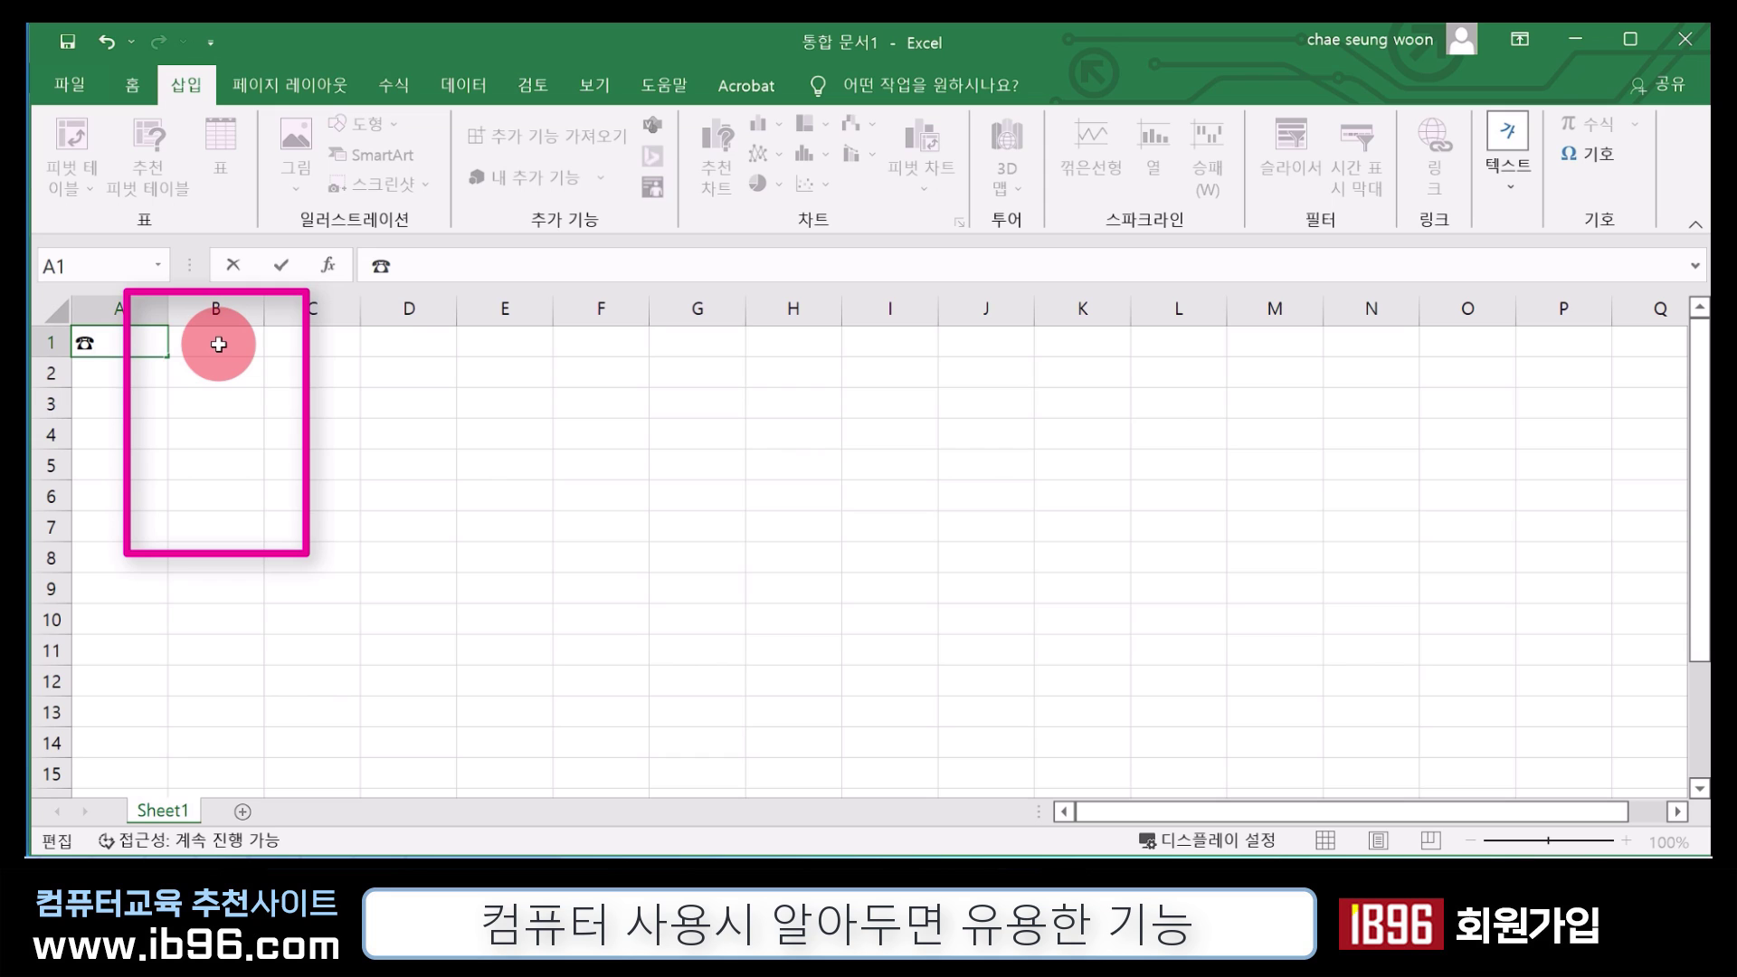
Start inserting a function in cell B1 and search the function wizard for "code"
left_click(218, 347)
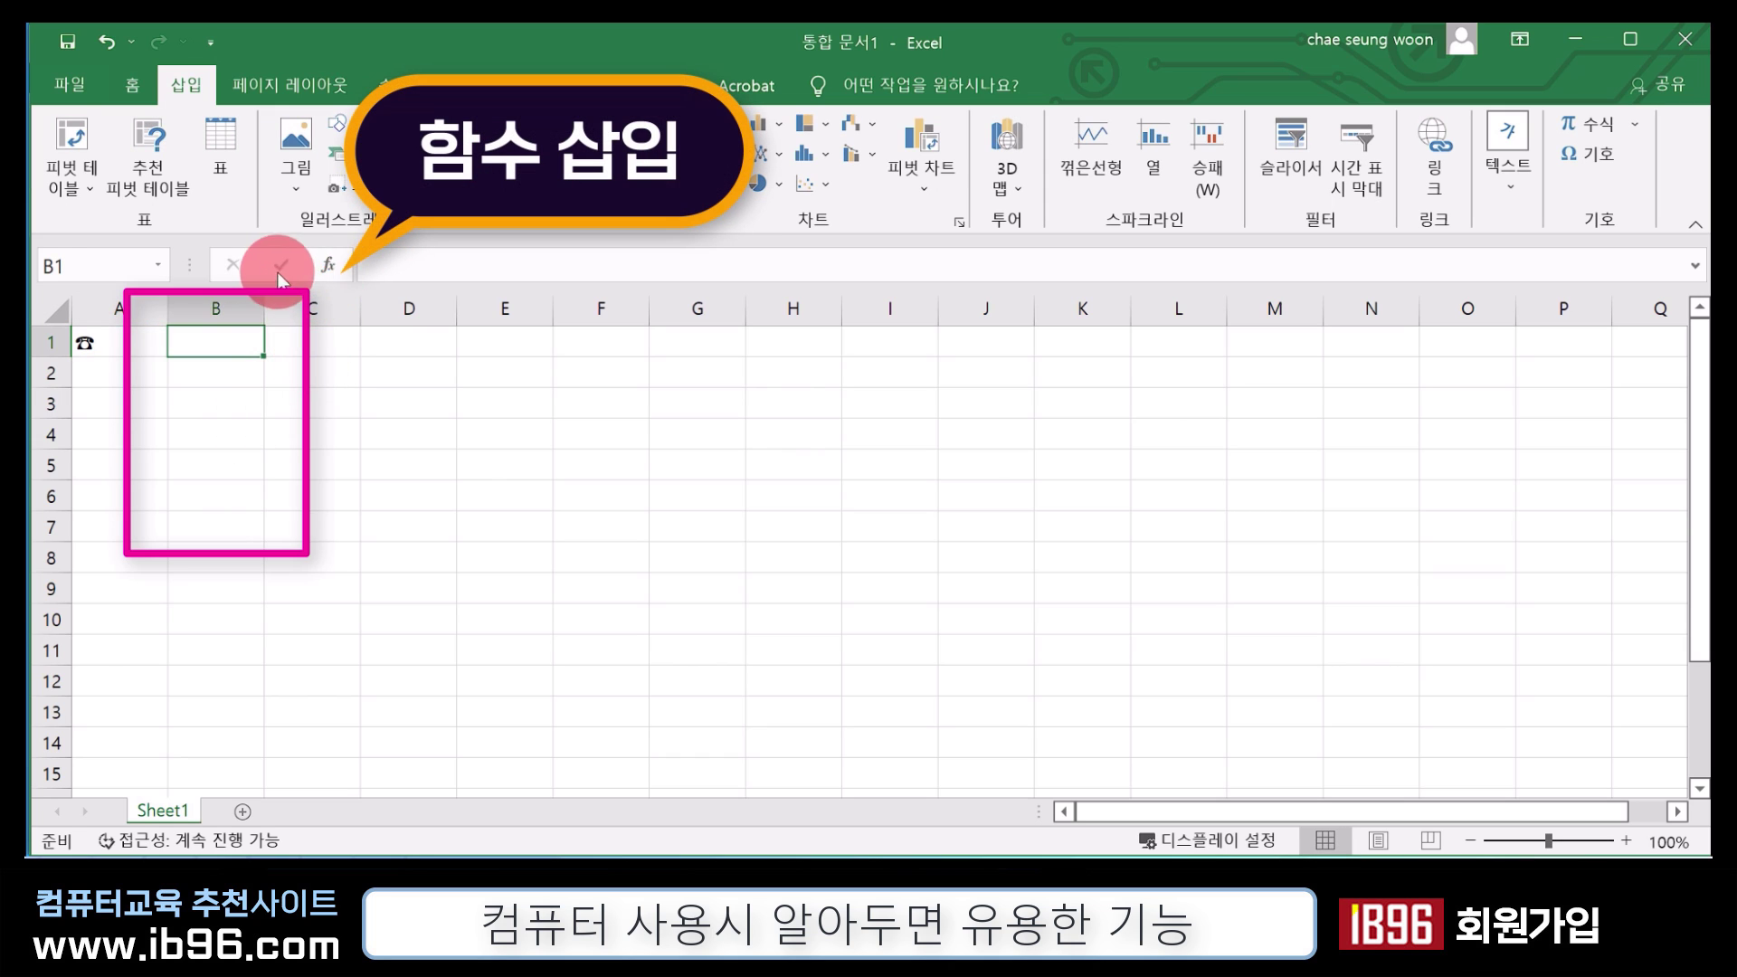
left_click(329, 264)
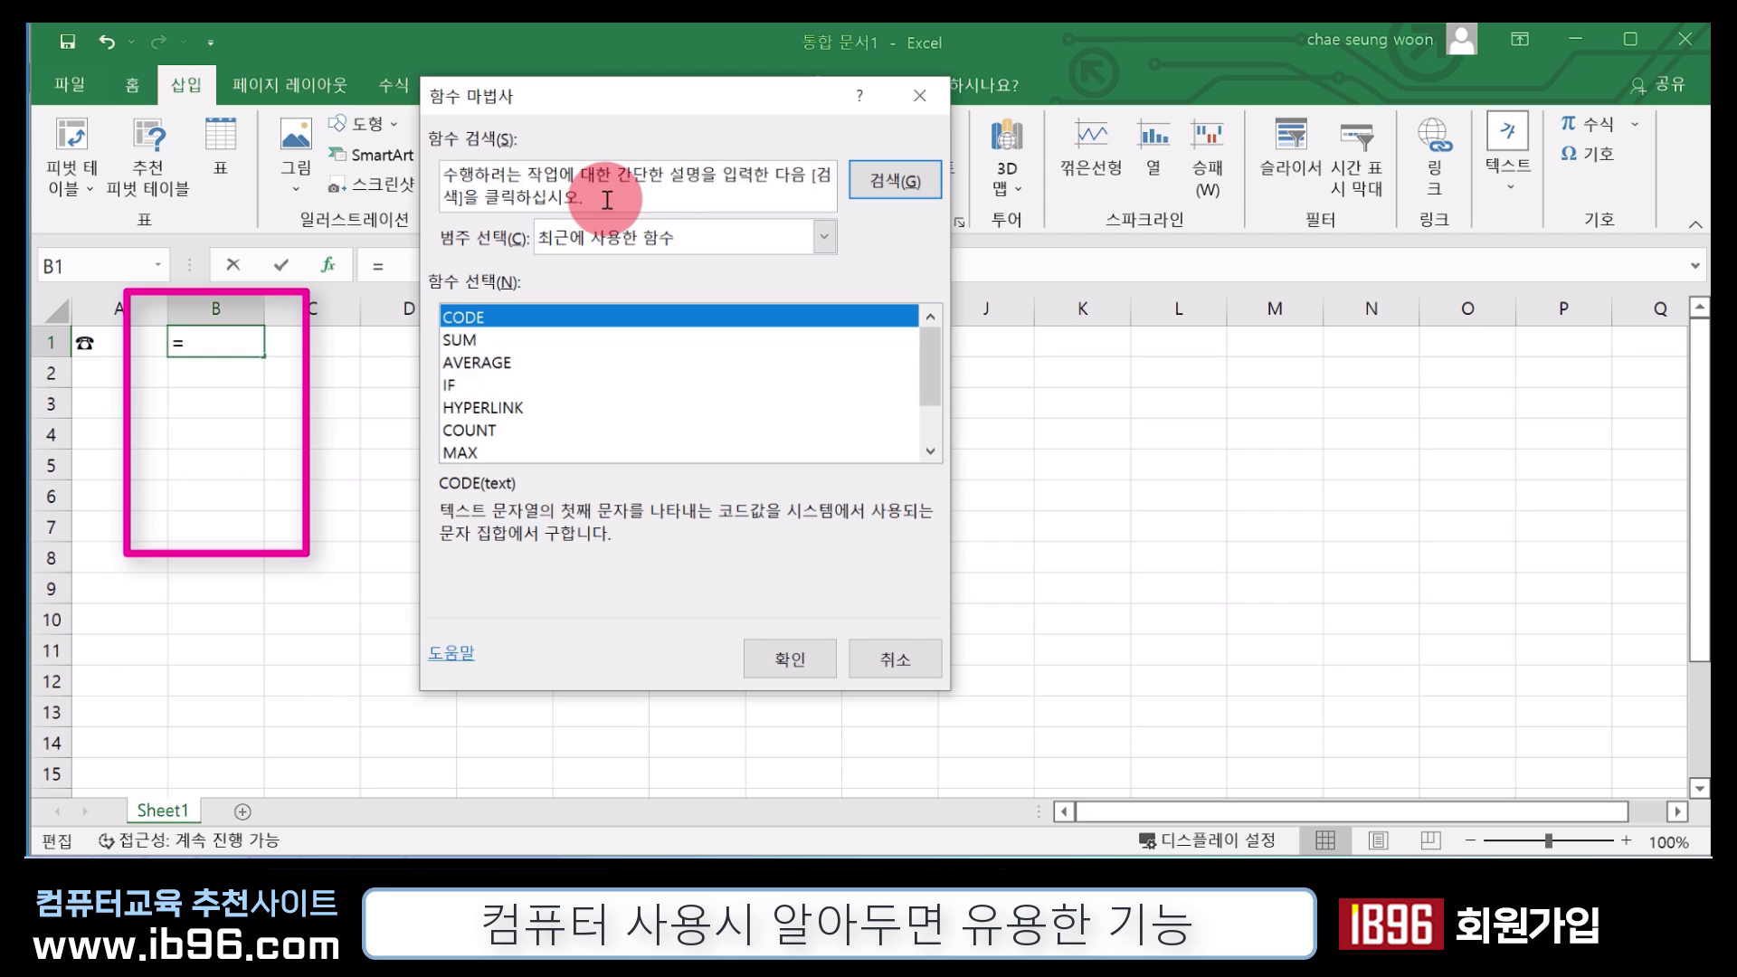
type("c")
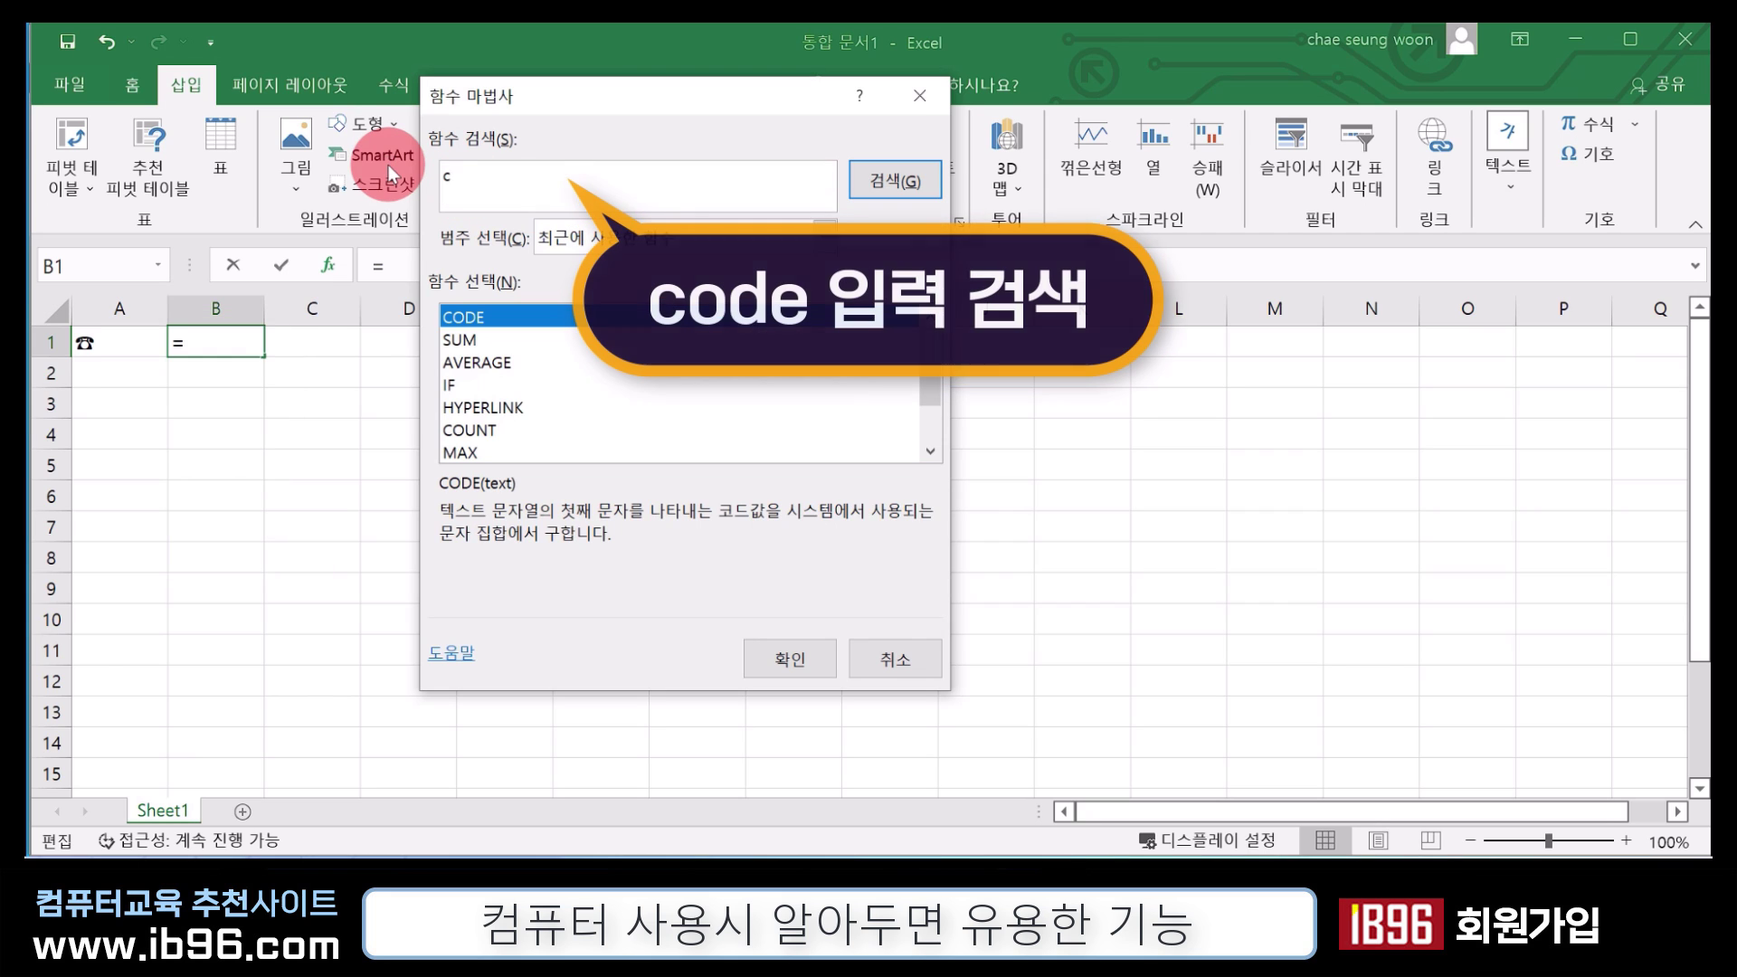
type("ode")
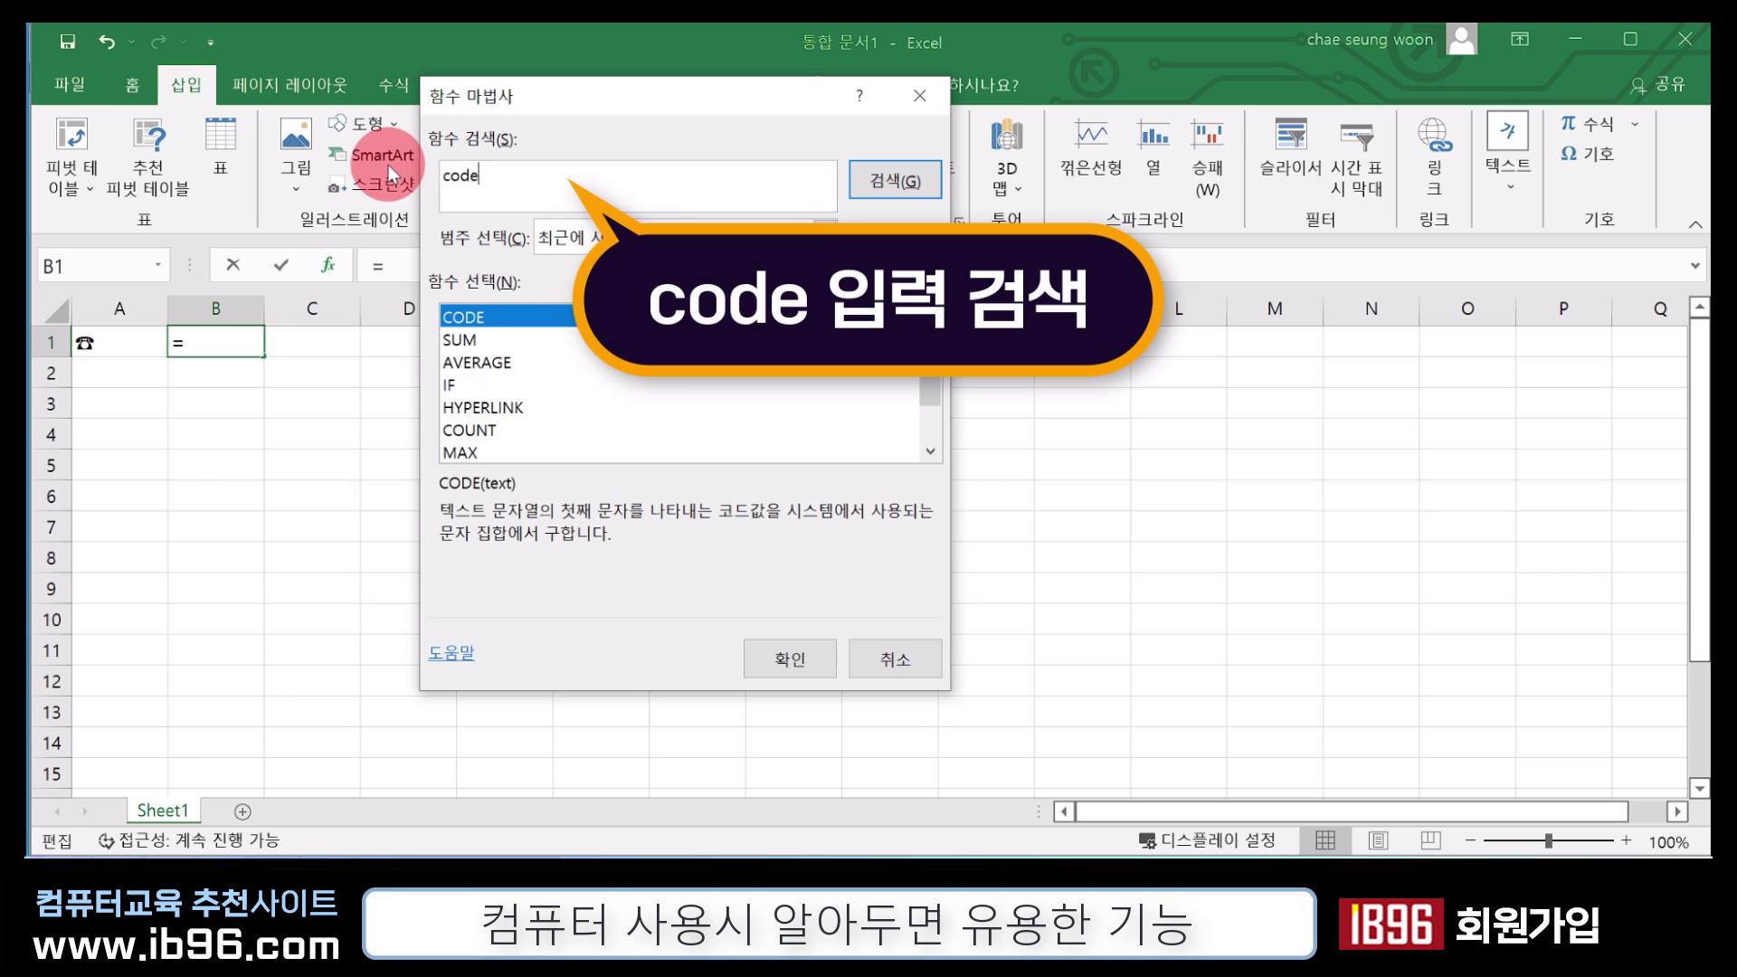
left_click(883, 180)
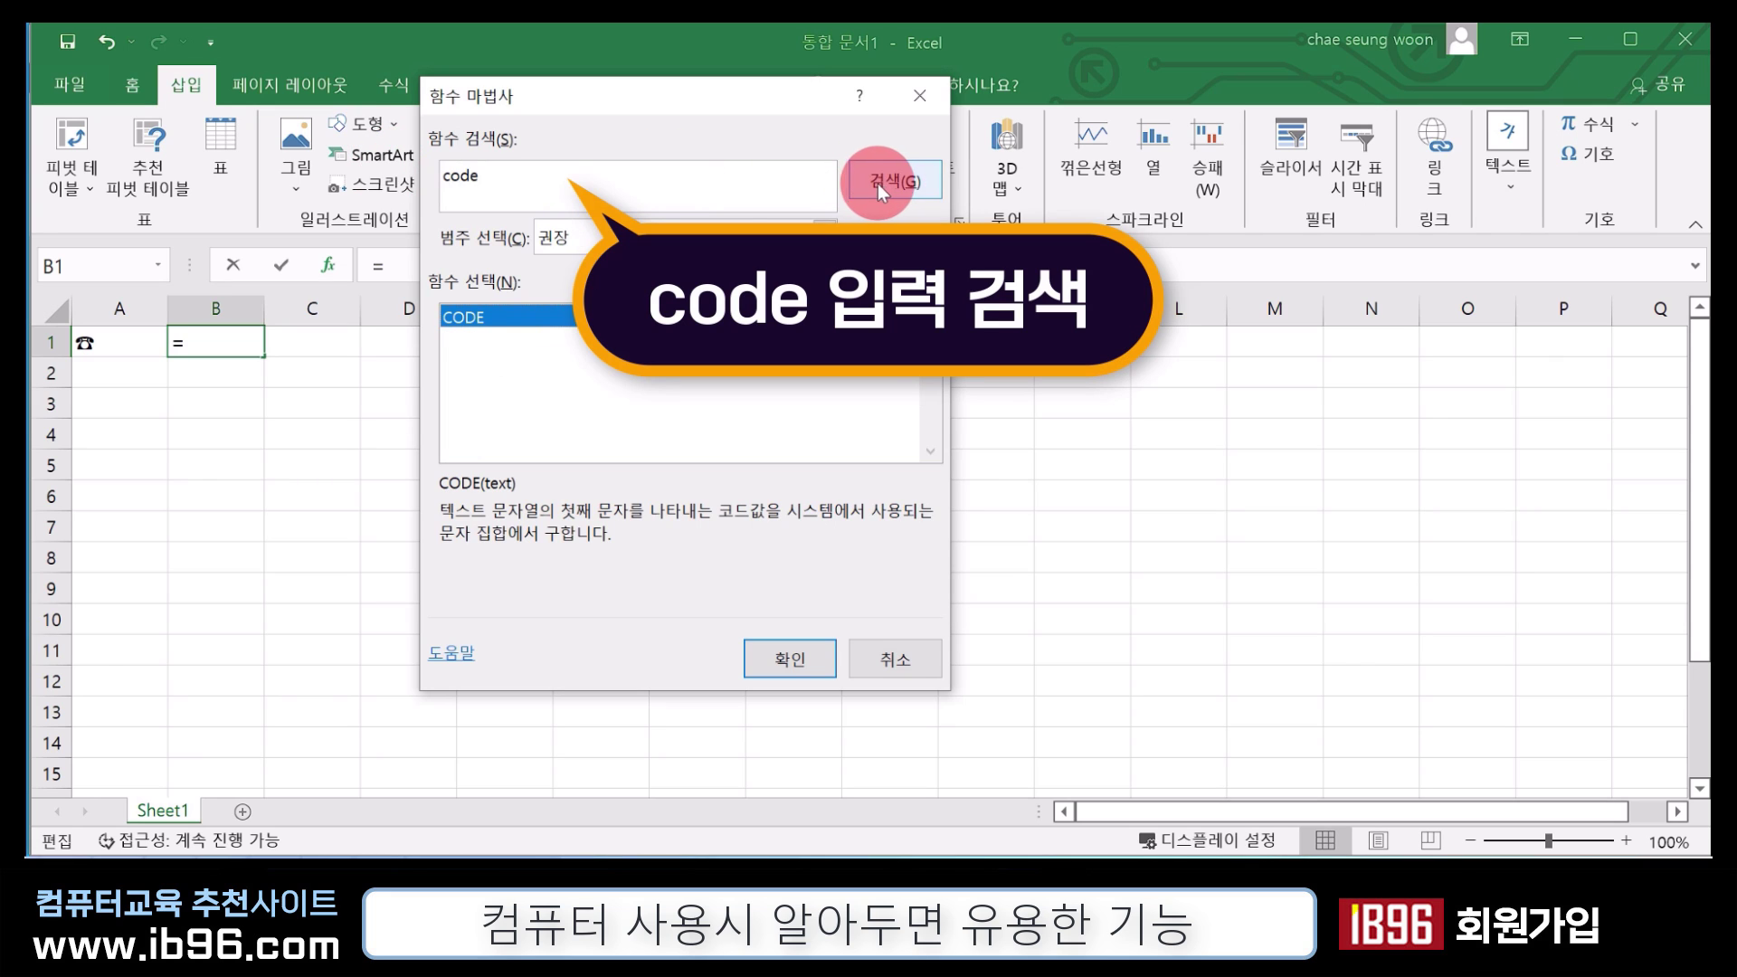
Insert the CODE function in B1 with cell A1 as its Text argument
left_click(470, 317)
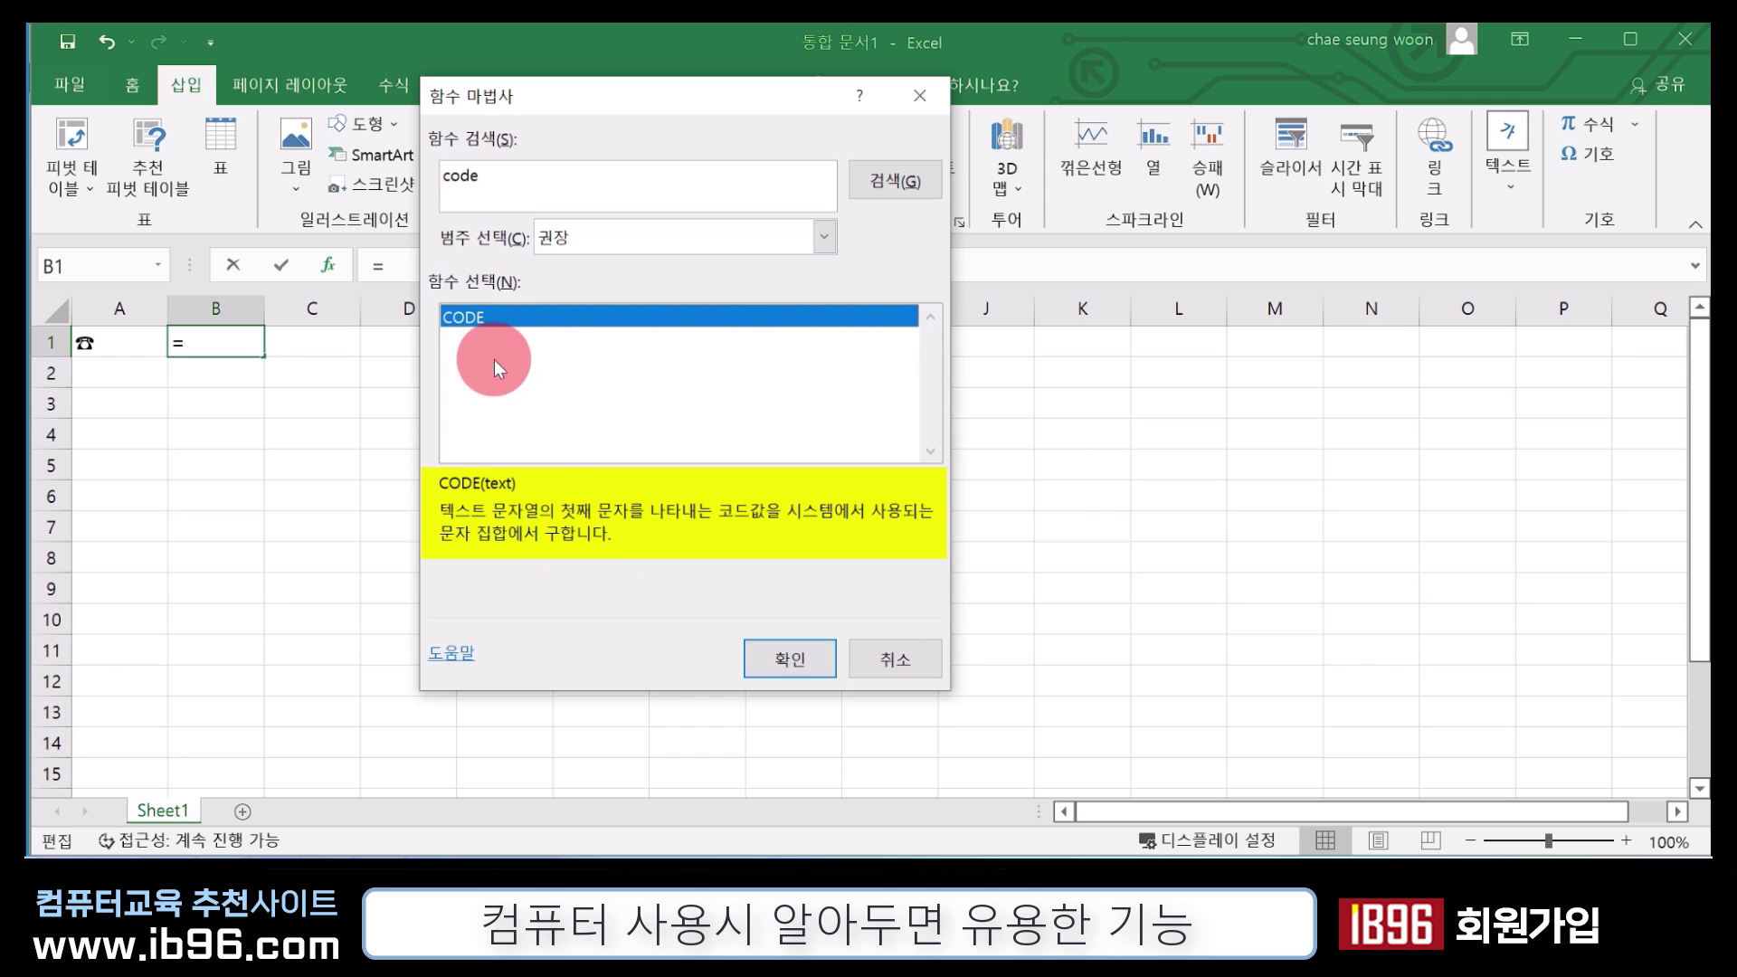
left_click(794, 658)
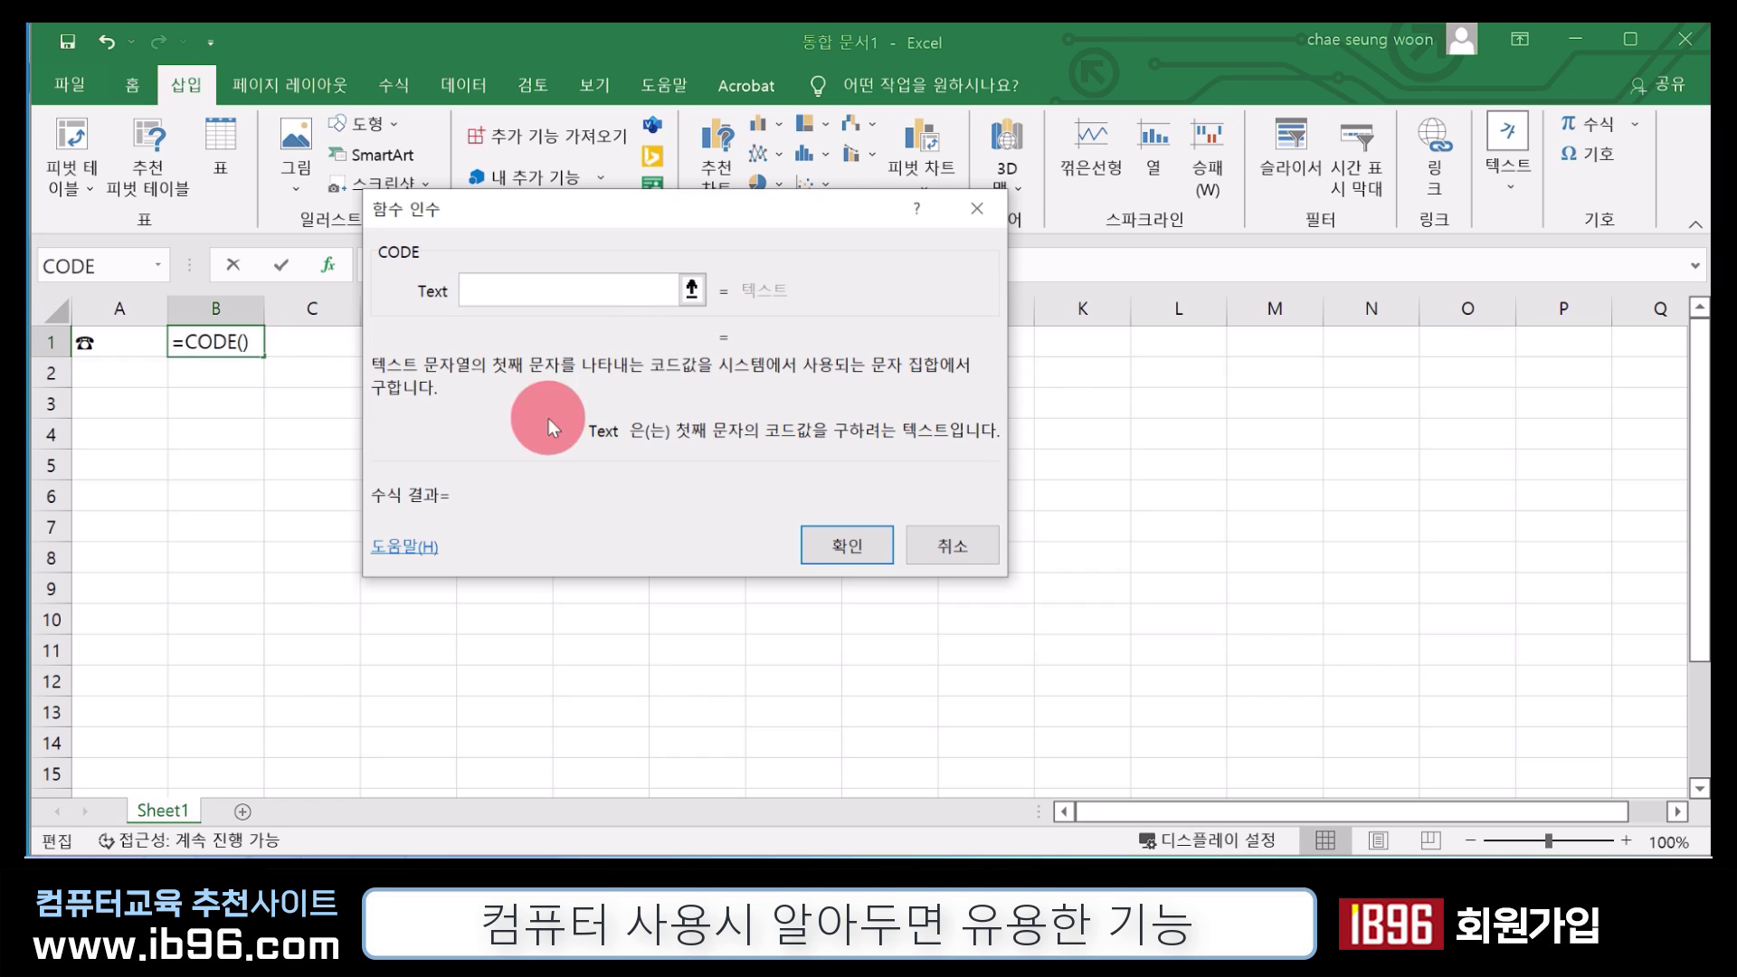
left_click(85, 343)
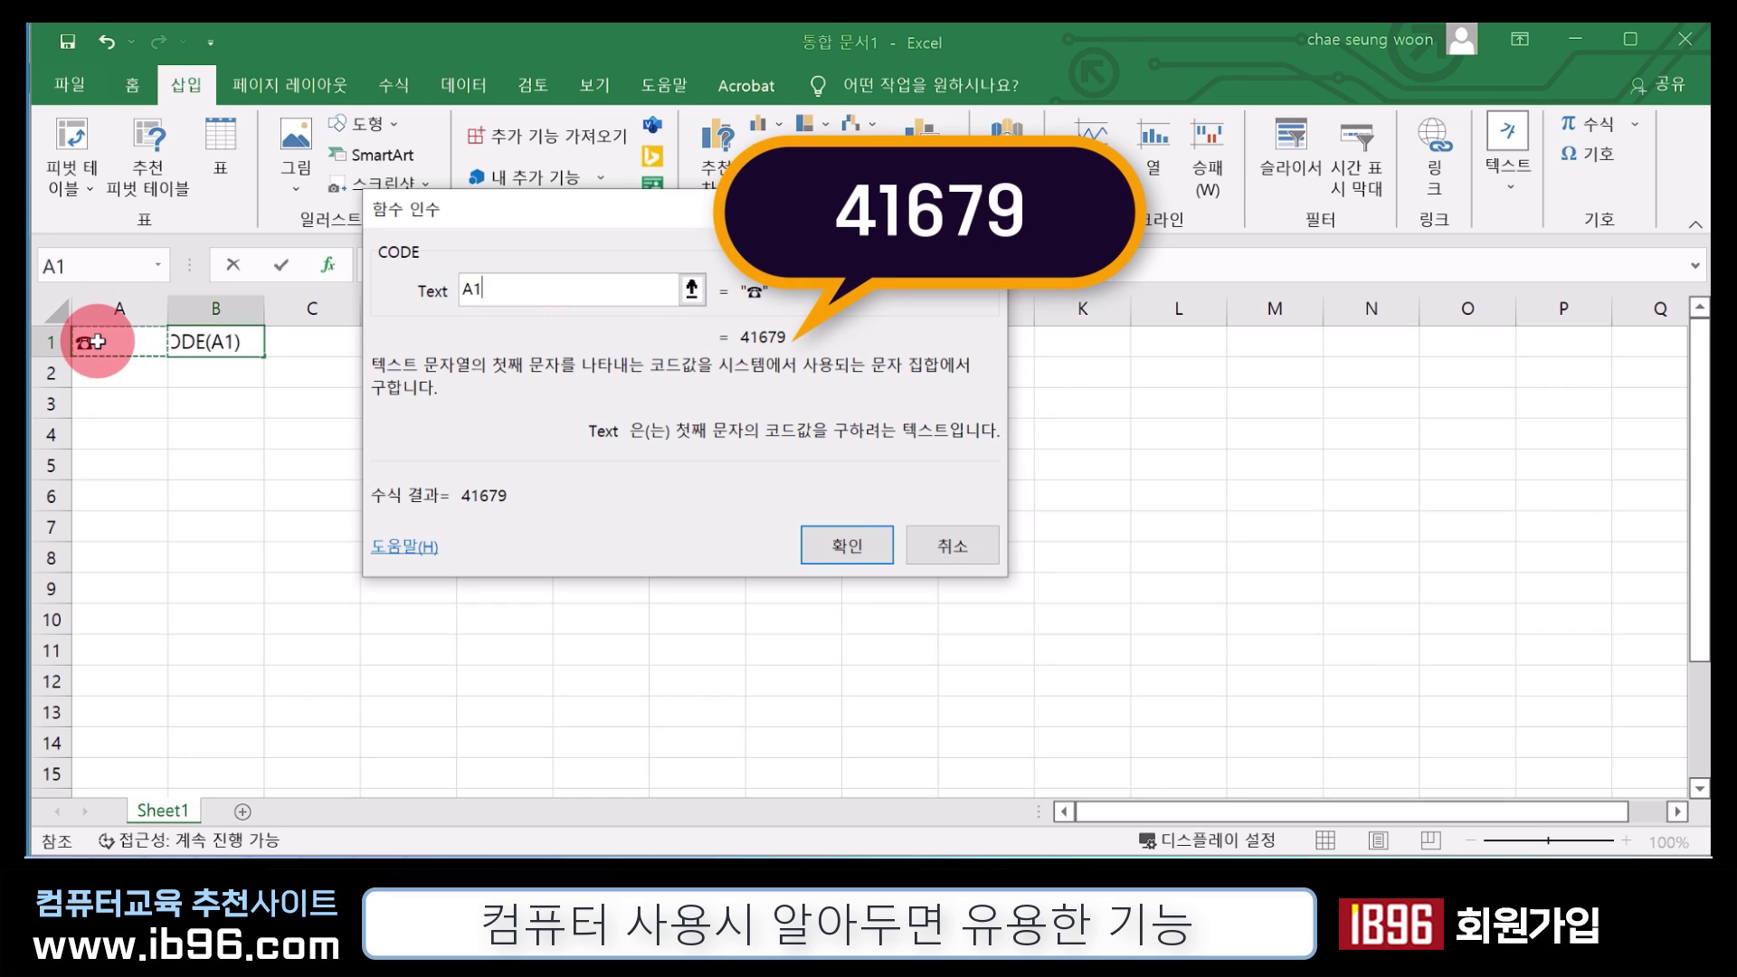
left_click(856, 541)
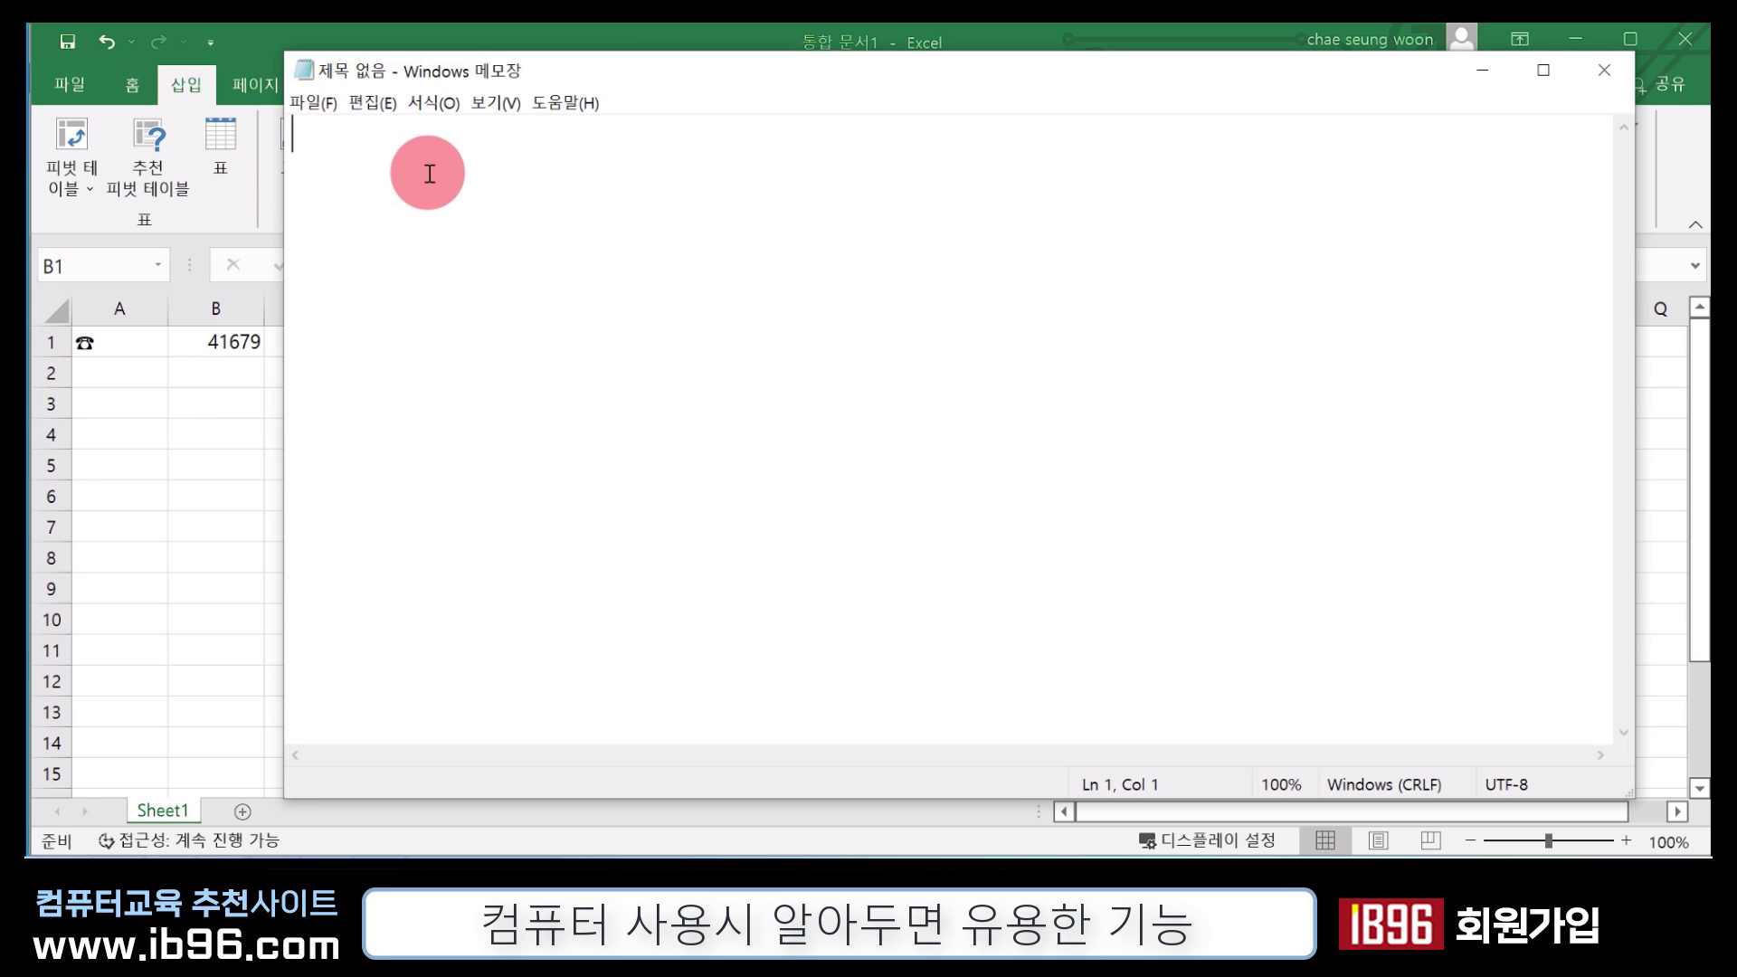
In the blank Notepad document, enter the ☎ character through its character code 41679
key("alt")
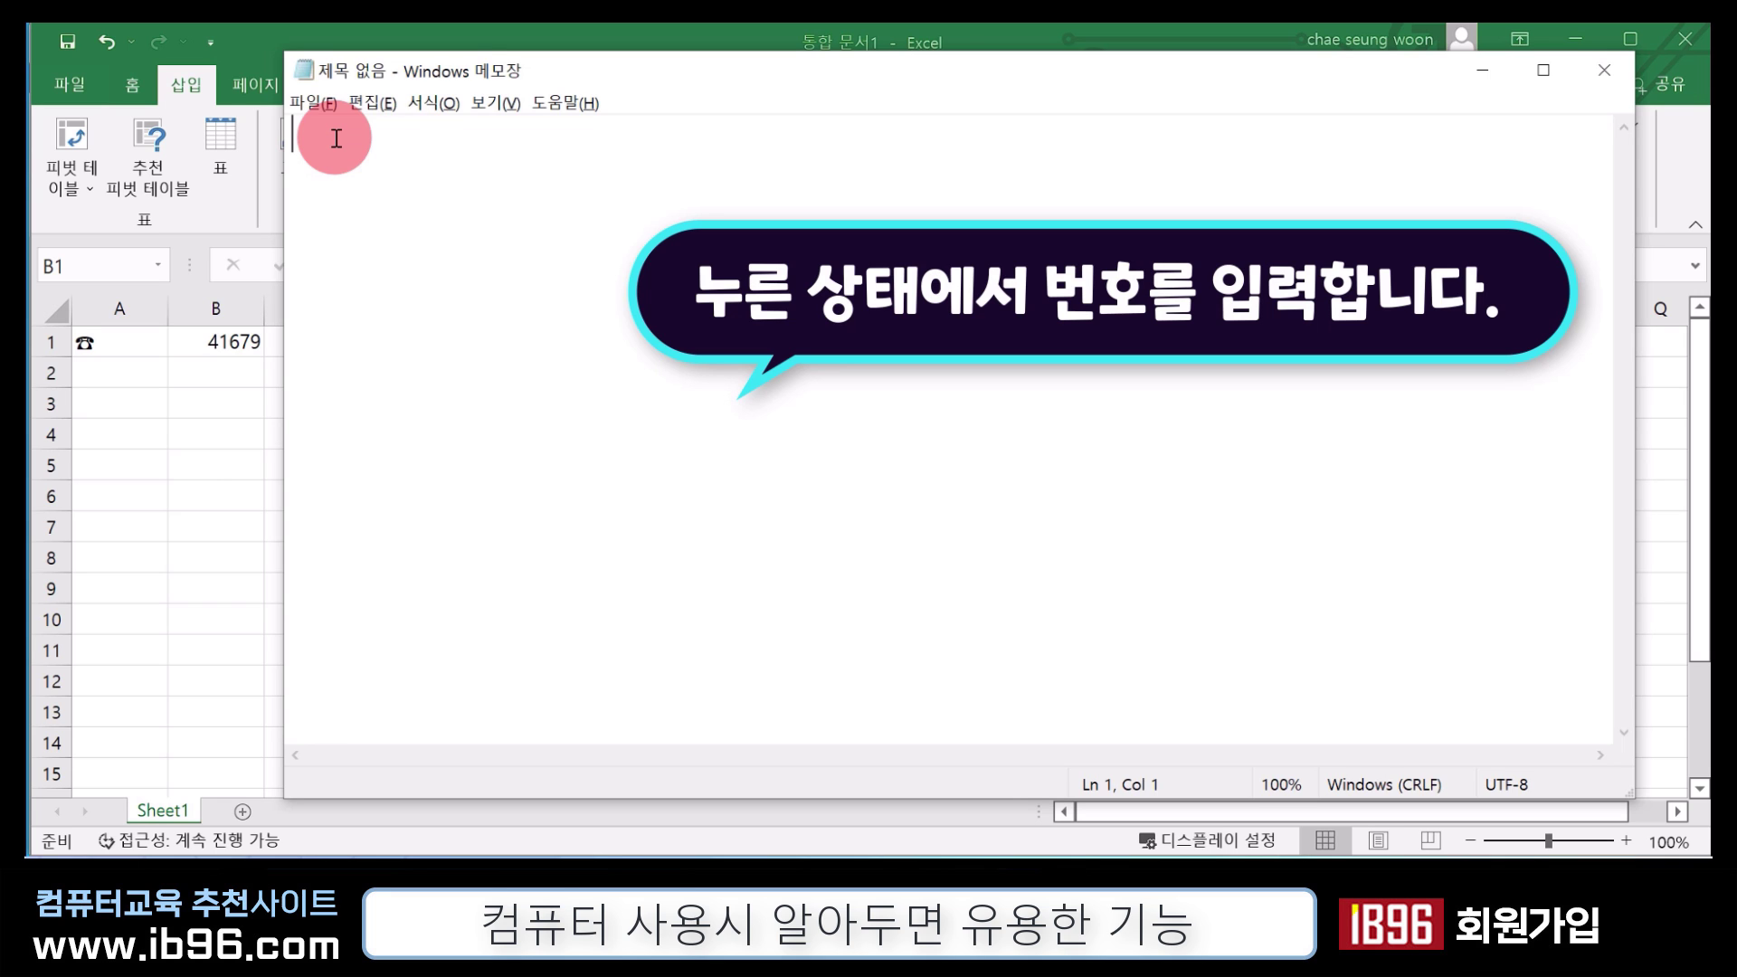
type("☎")
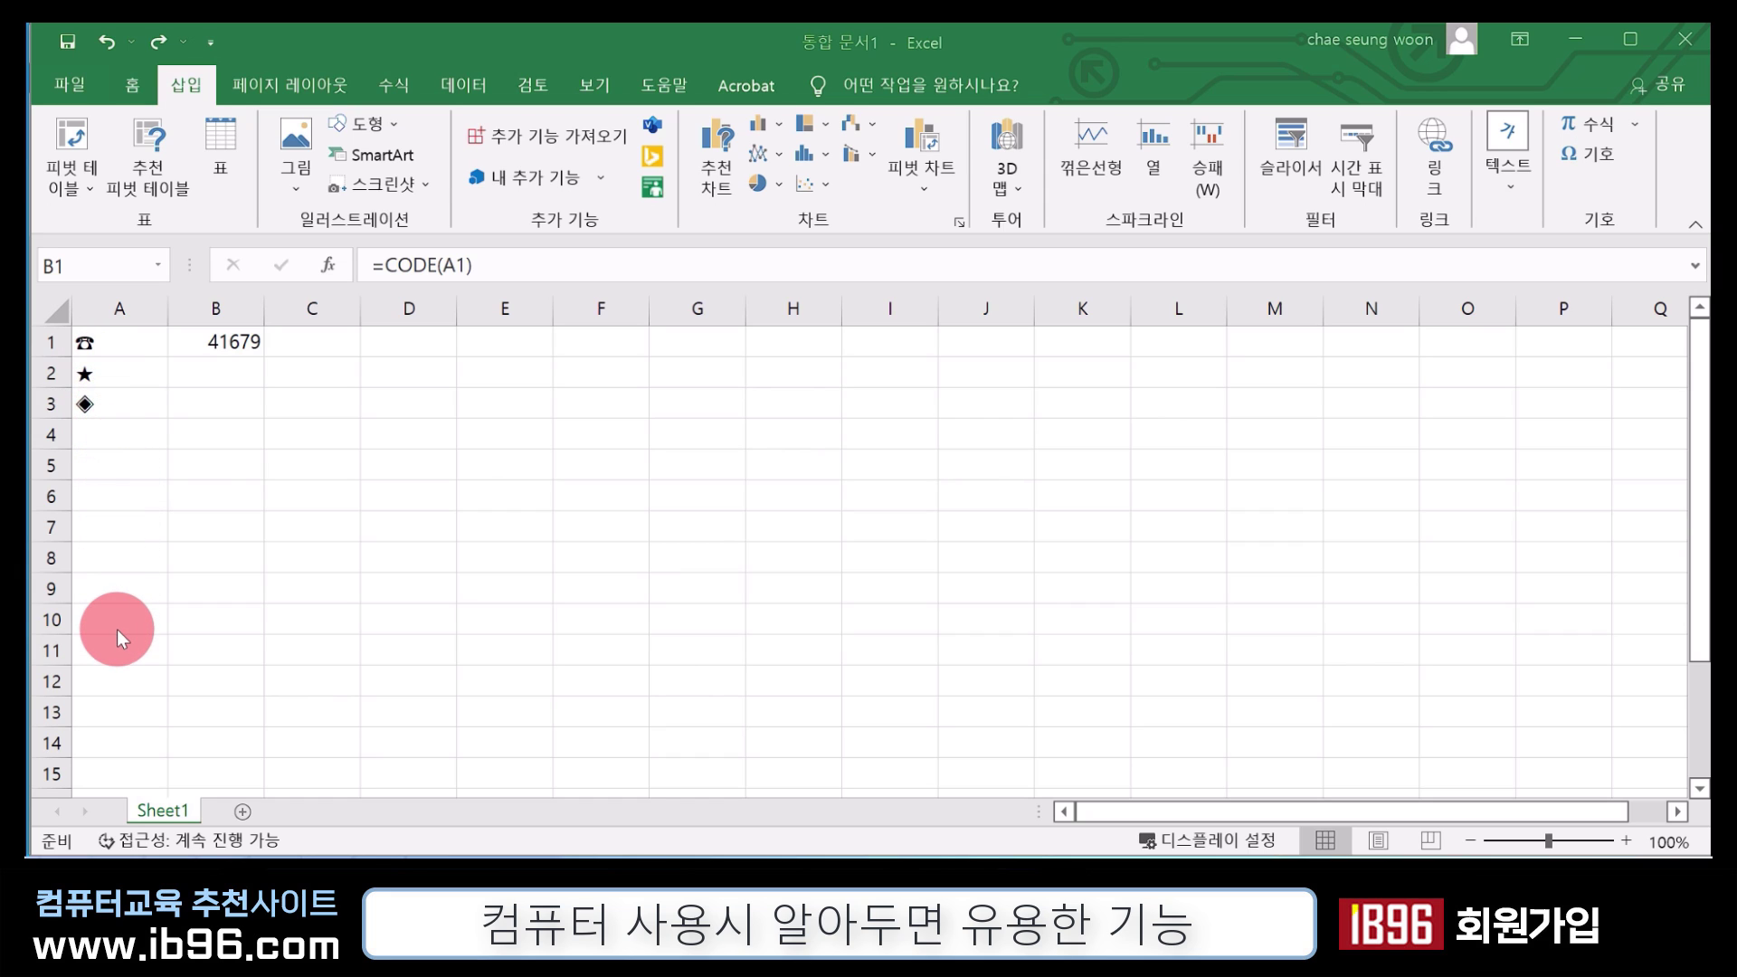
In the Excel sheet, insert the Black Heart Suit symbol (♥) into cell A4 and close the symbol picker
left_click(116, 432)
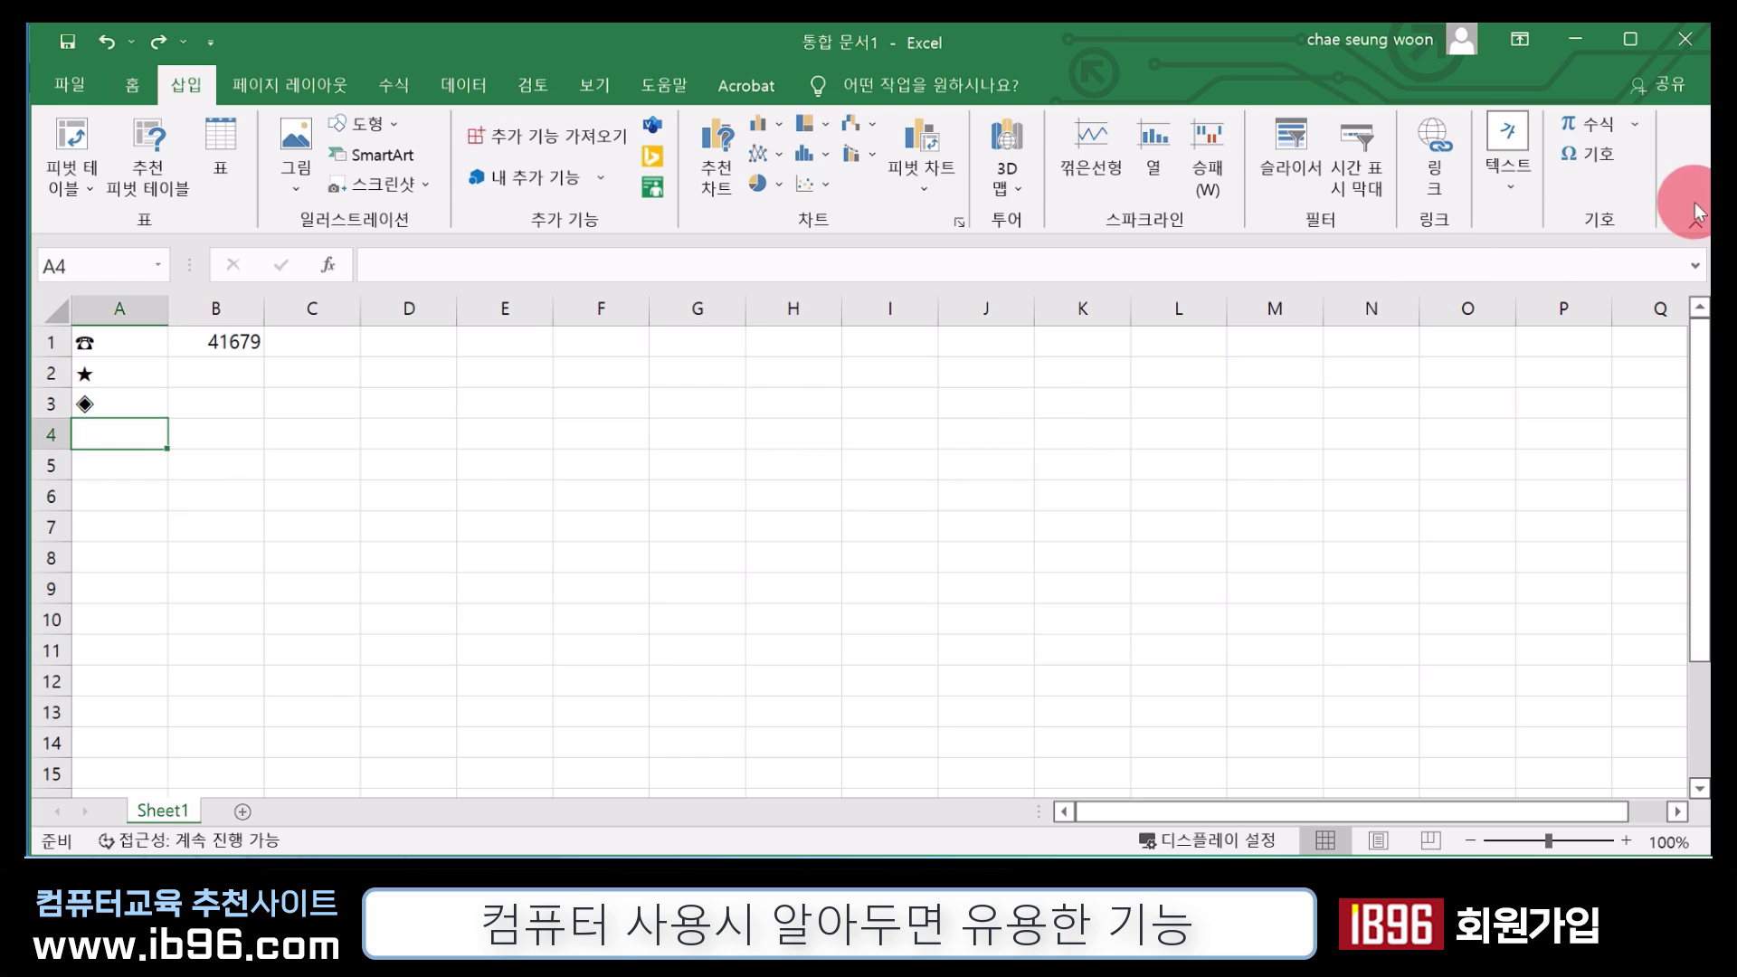
left_click(1592, 156)
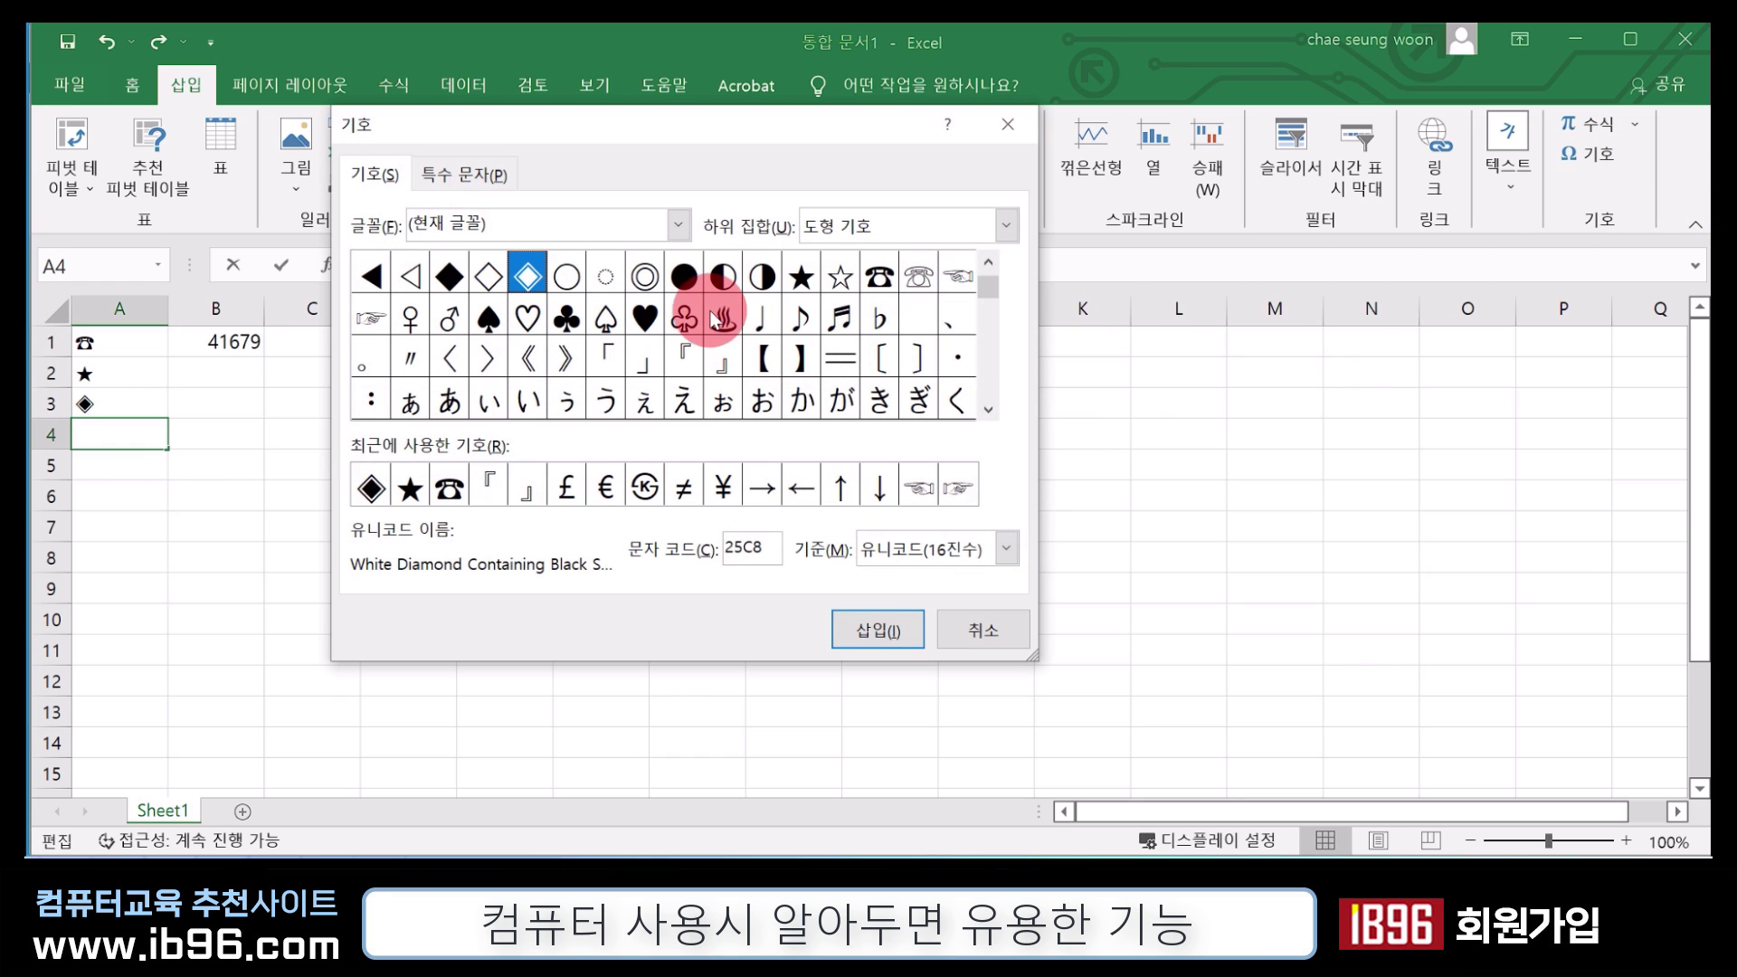
left_click(644, 317)
left_click(895, 648)
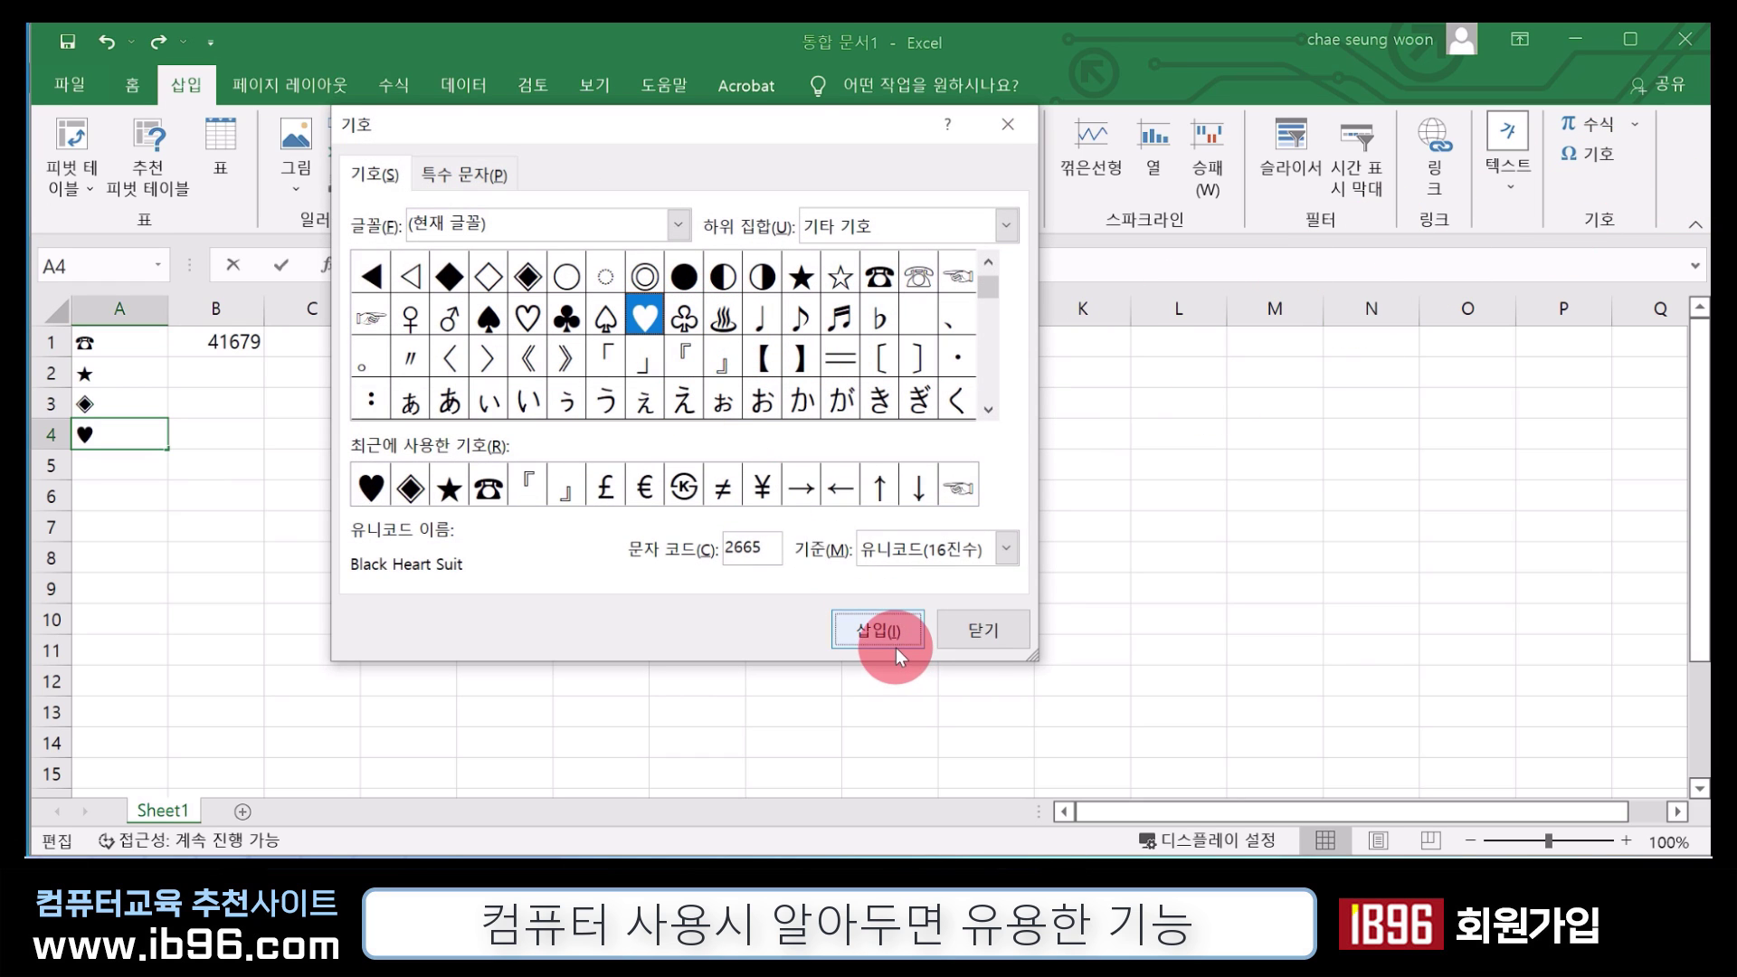
left_click(980, 639)
Insert the Black Spade Suit symbol (♠) into cell A5
left_click(136, 469)
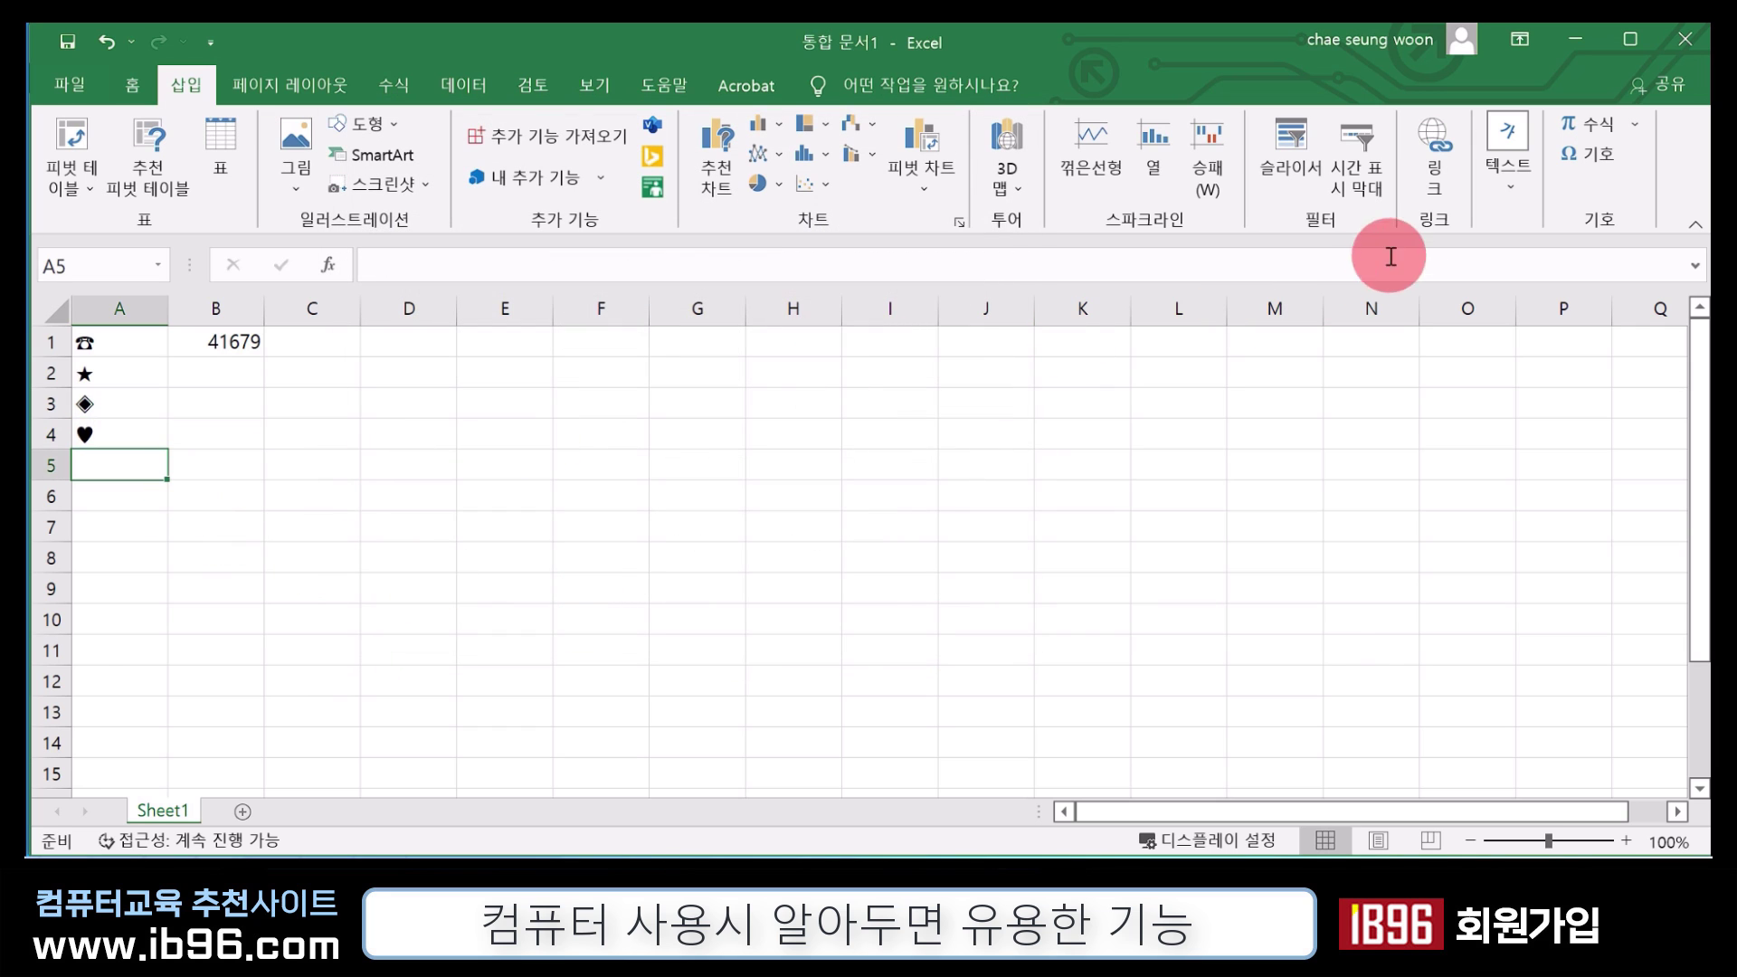
left_click(1593, 156)
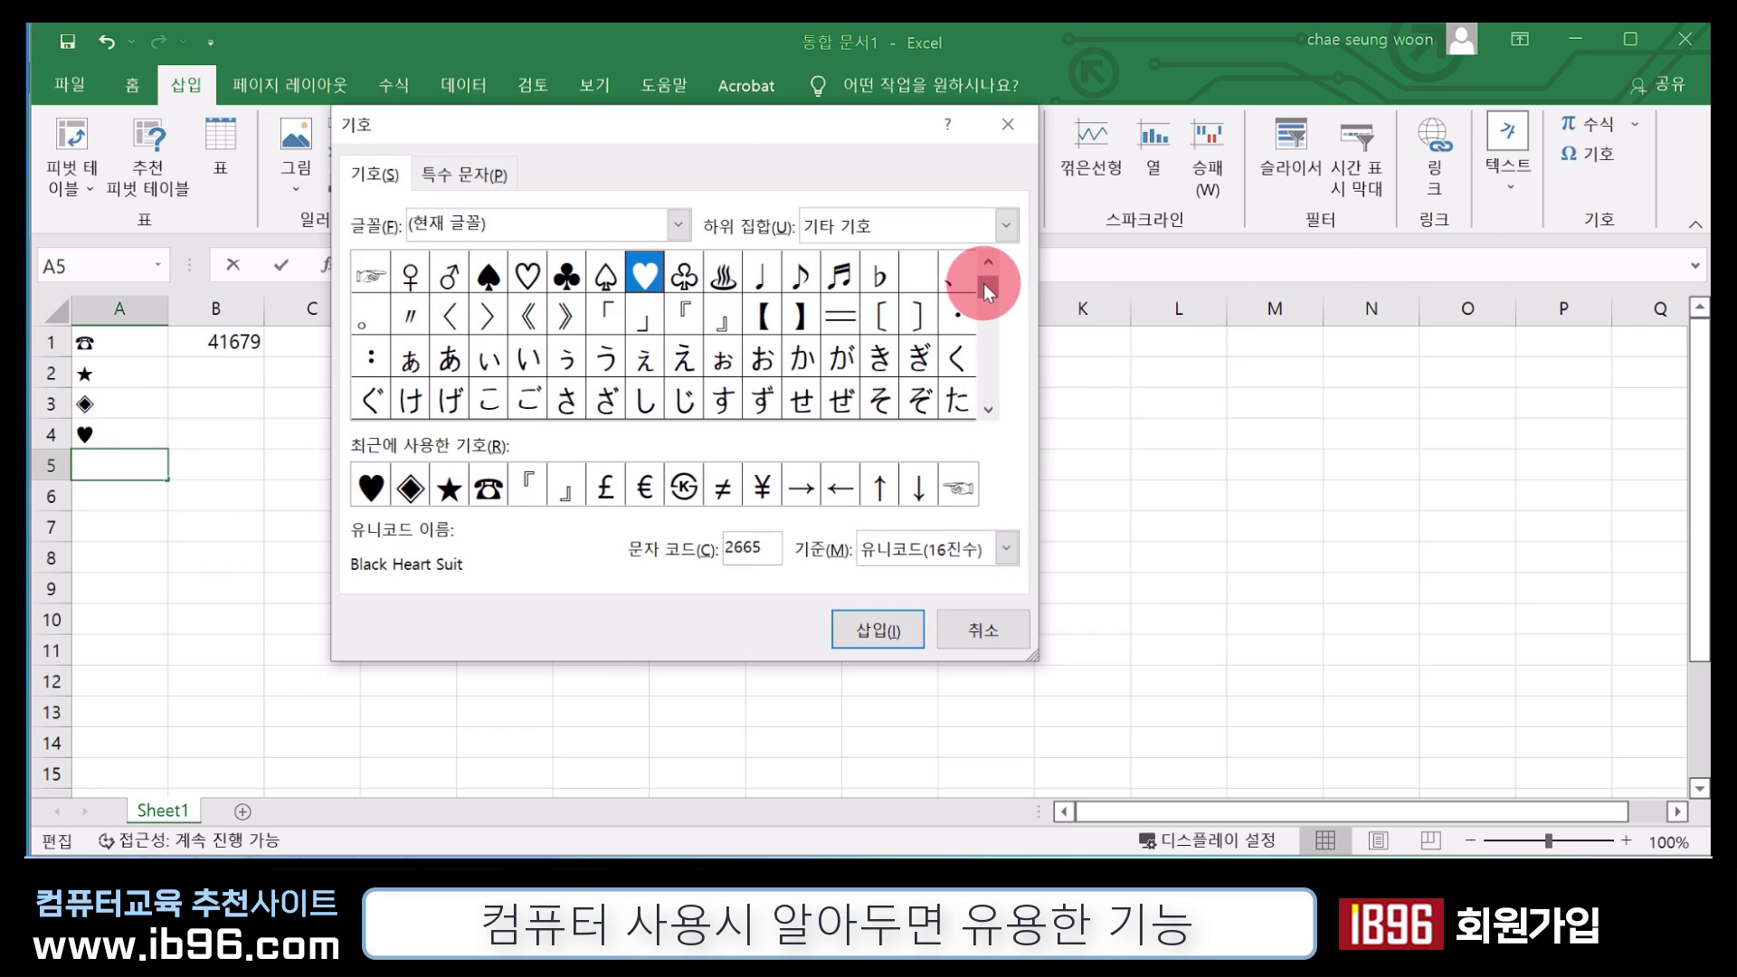
left_click(487, 277)
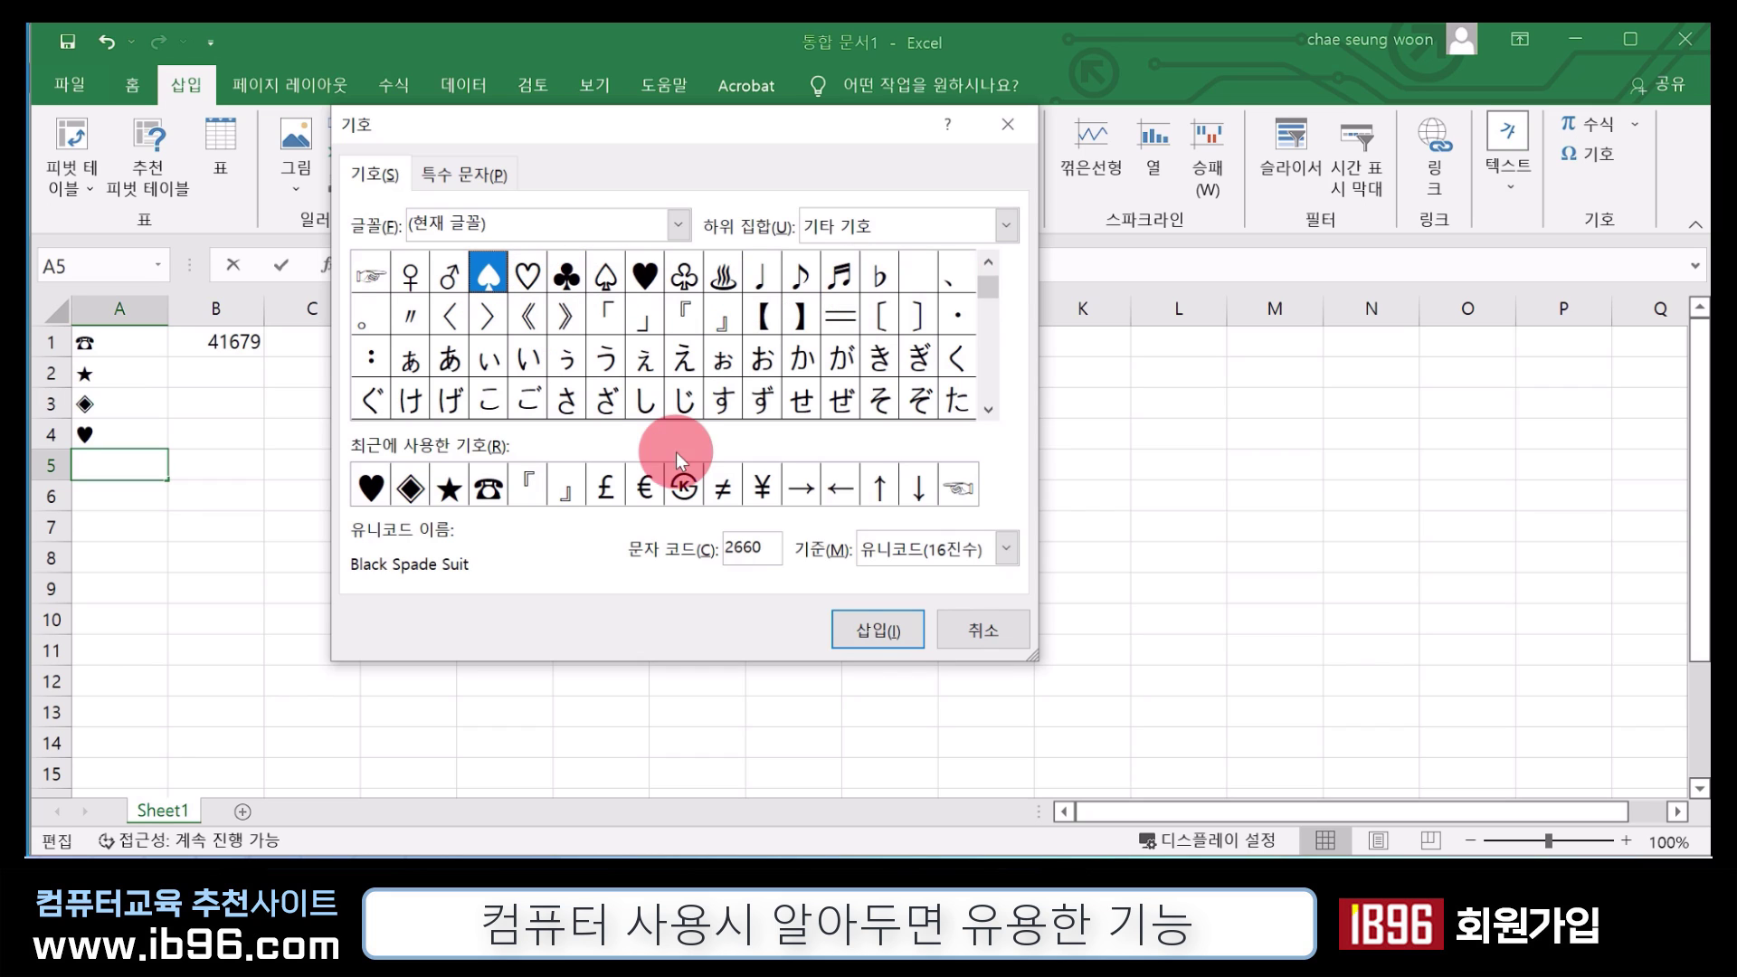
left_click(850, 633)
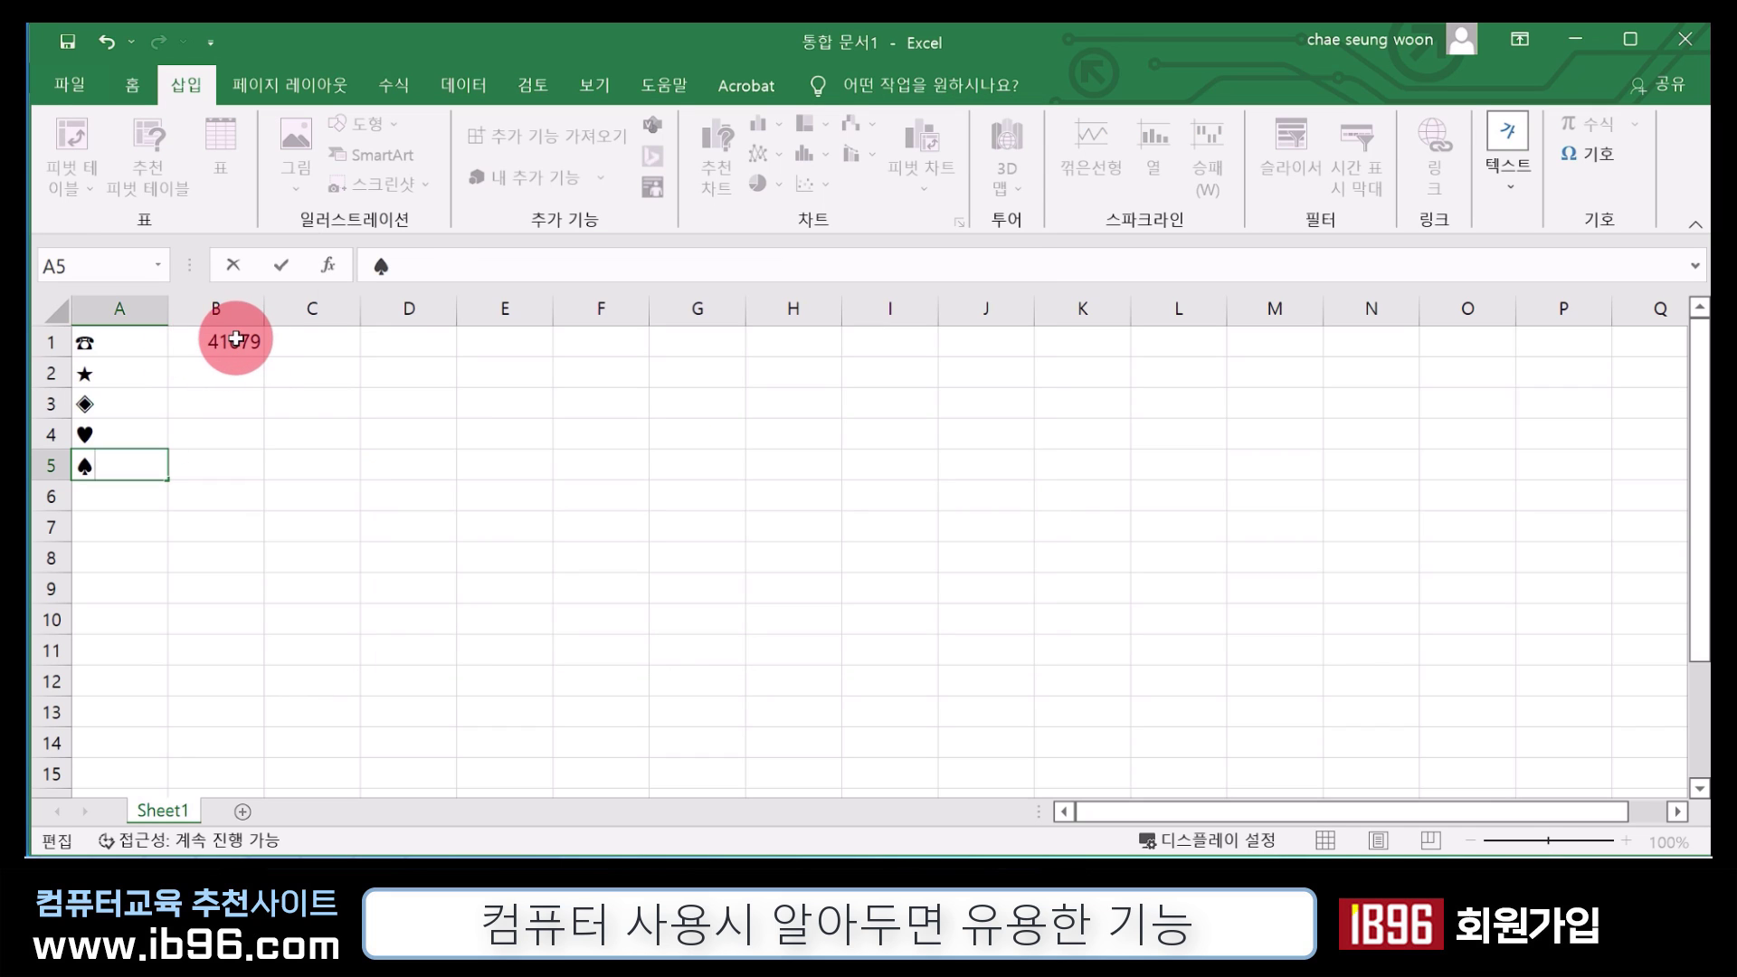
Copy the CODE formula from cell B1 down through B5 to cover all the symbols in column A
left_click(236, 340)
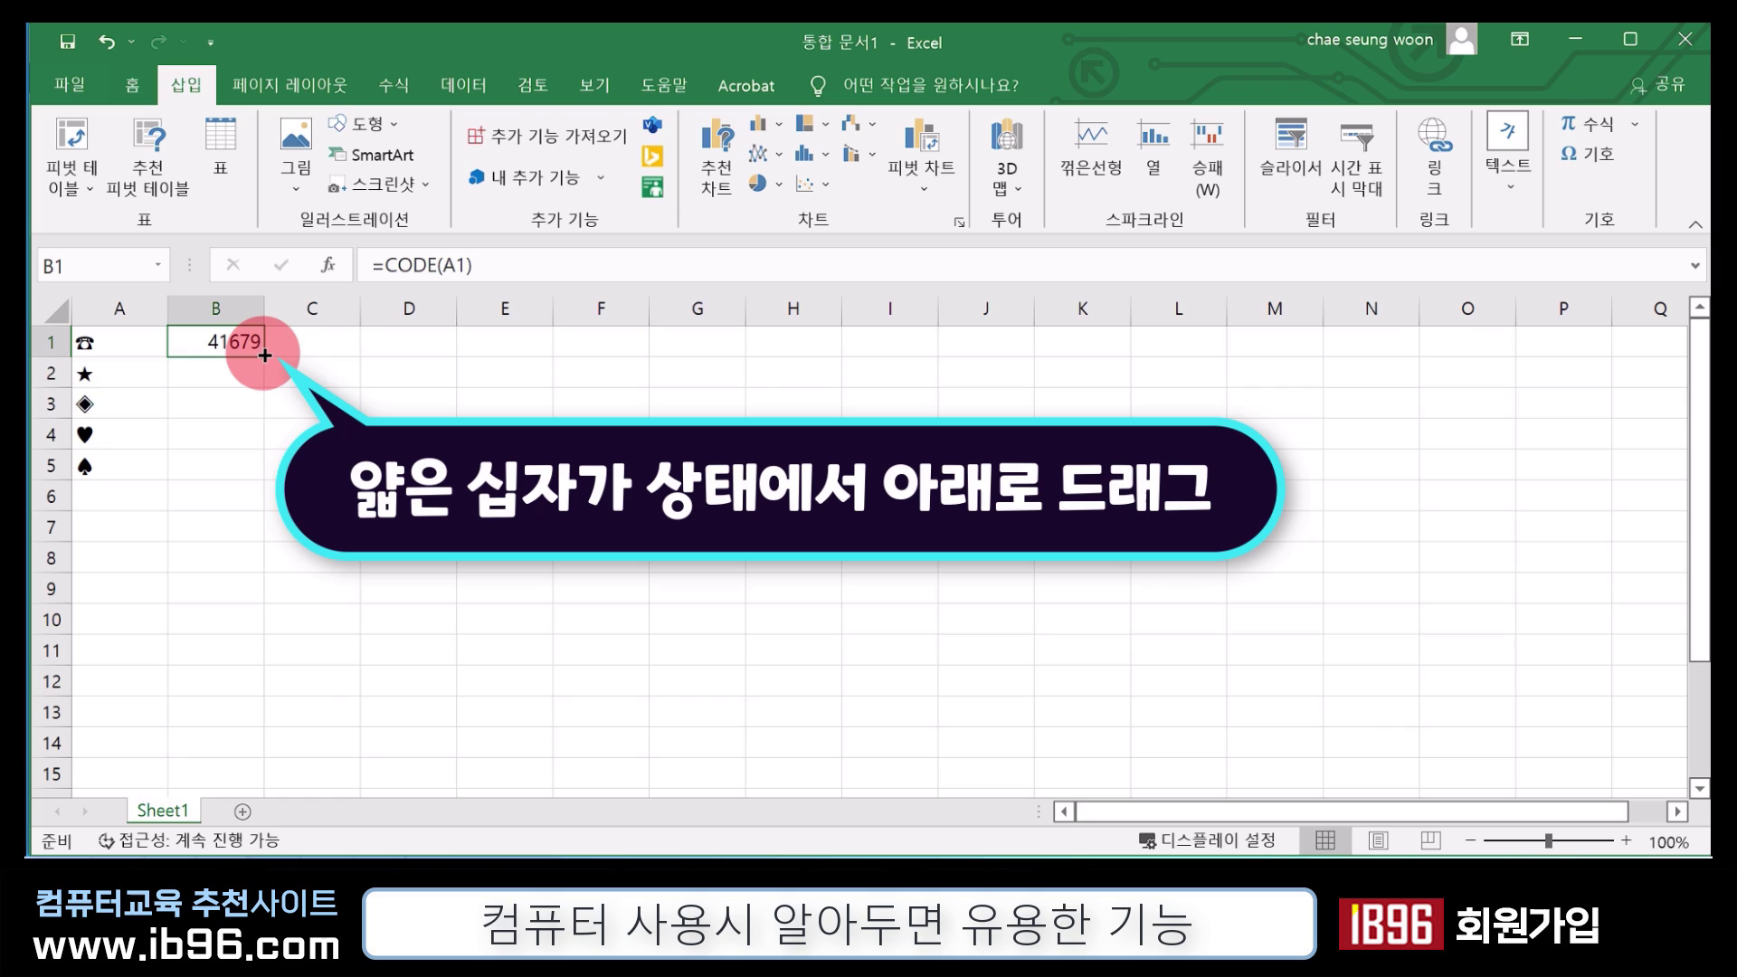
left_click_drag(264, 356, 265, 477)
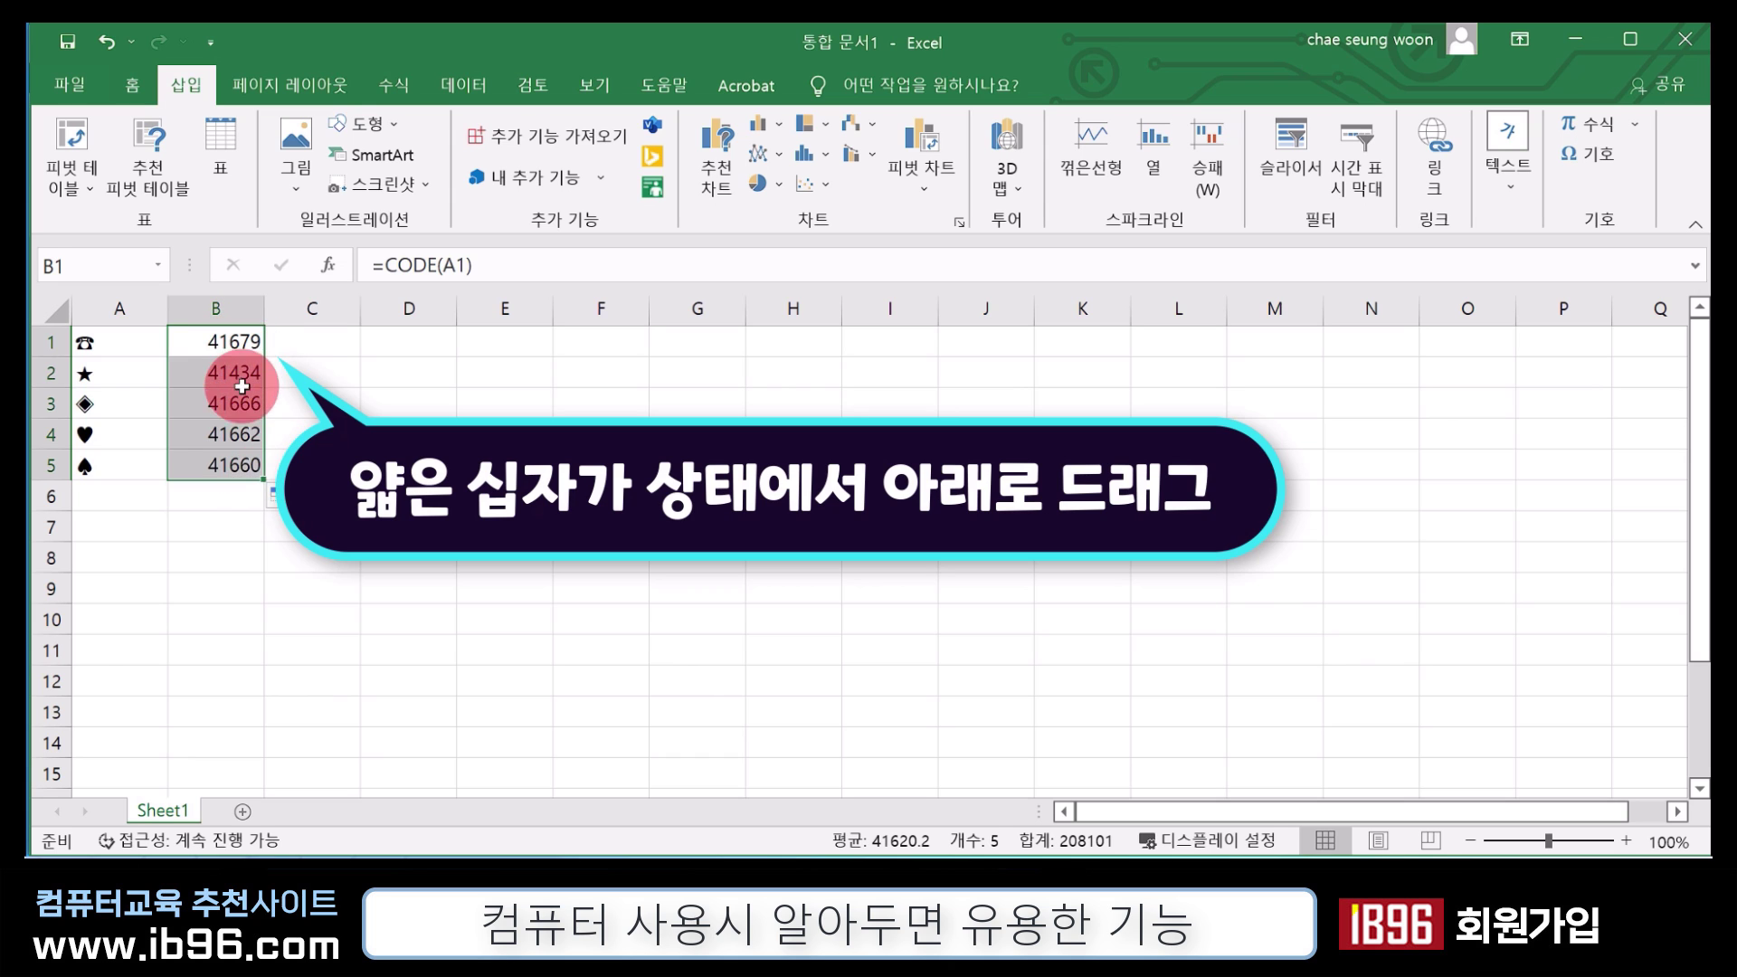
left_click(267, 464)
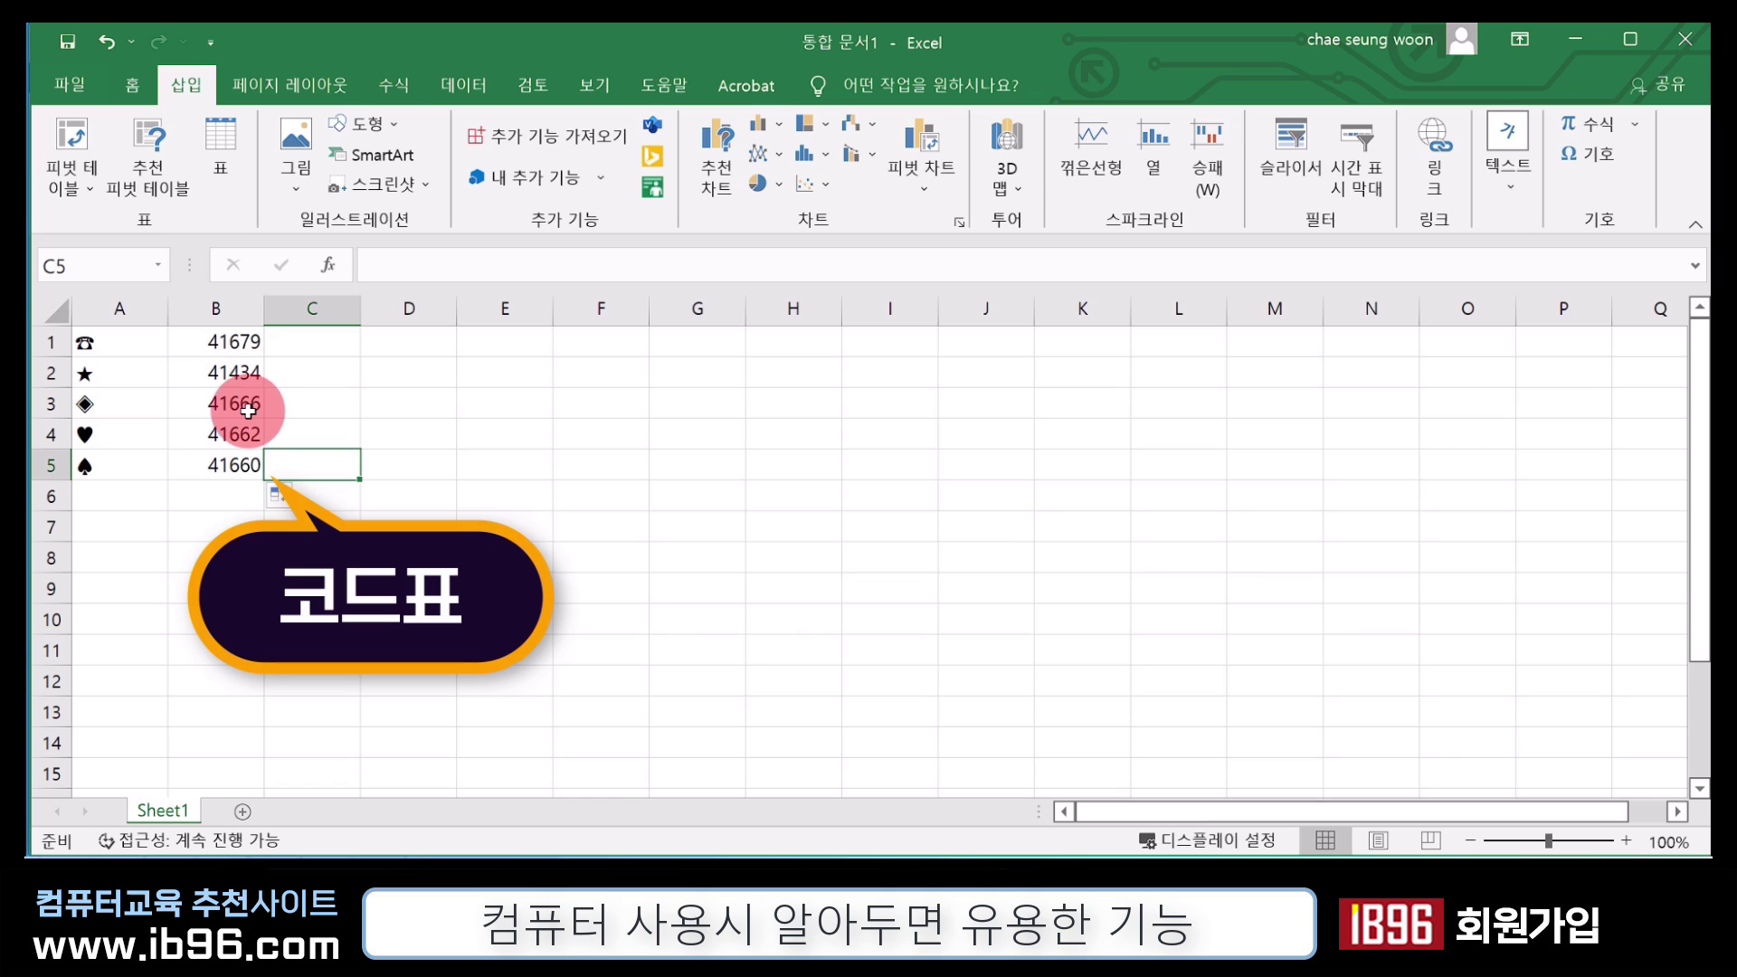
Switch to Chrome, enter the ★ character in the Google search box through its character code 41434, and close the browser window
key("alt+Tab")
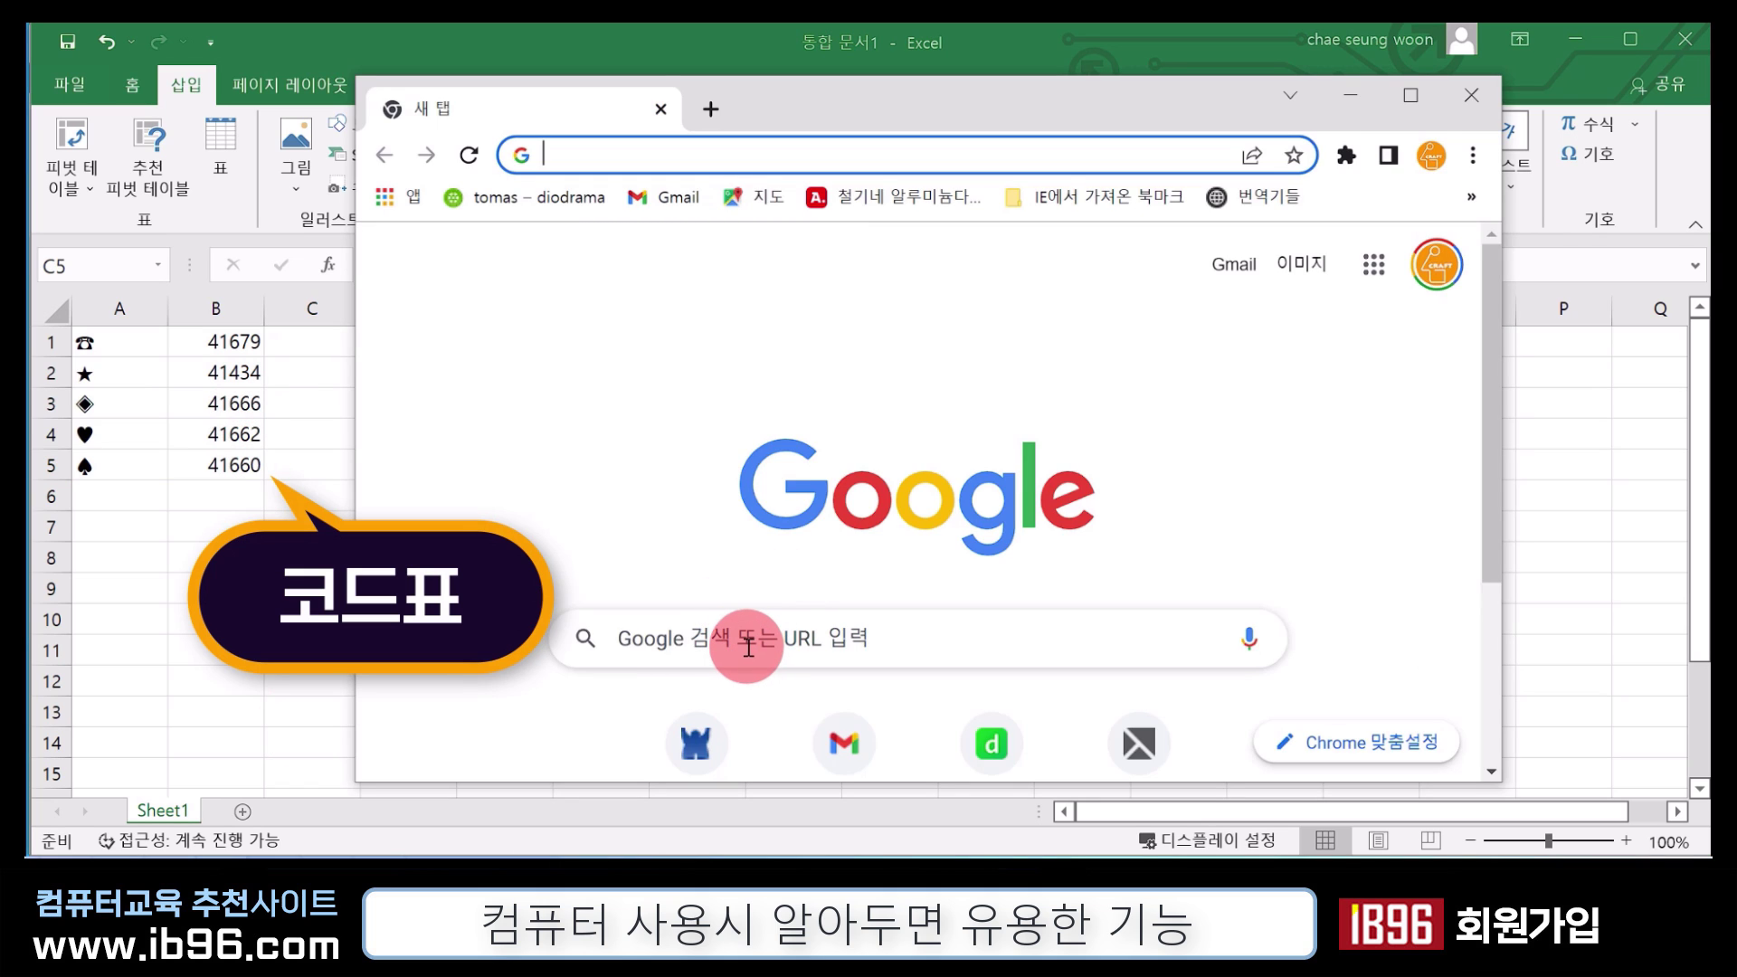
left_click(747, 639)
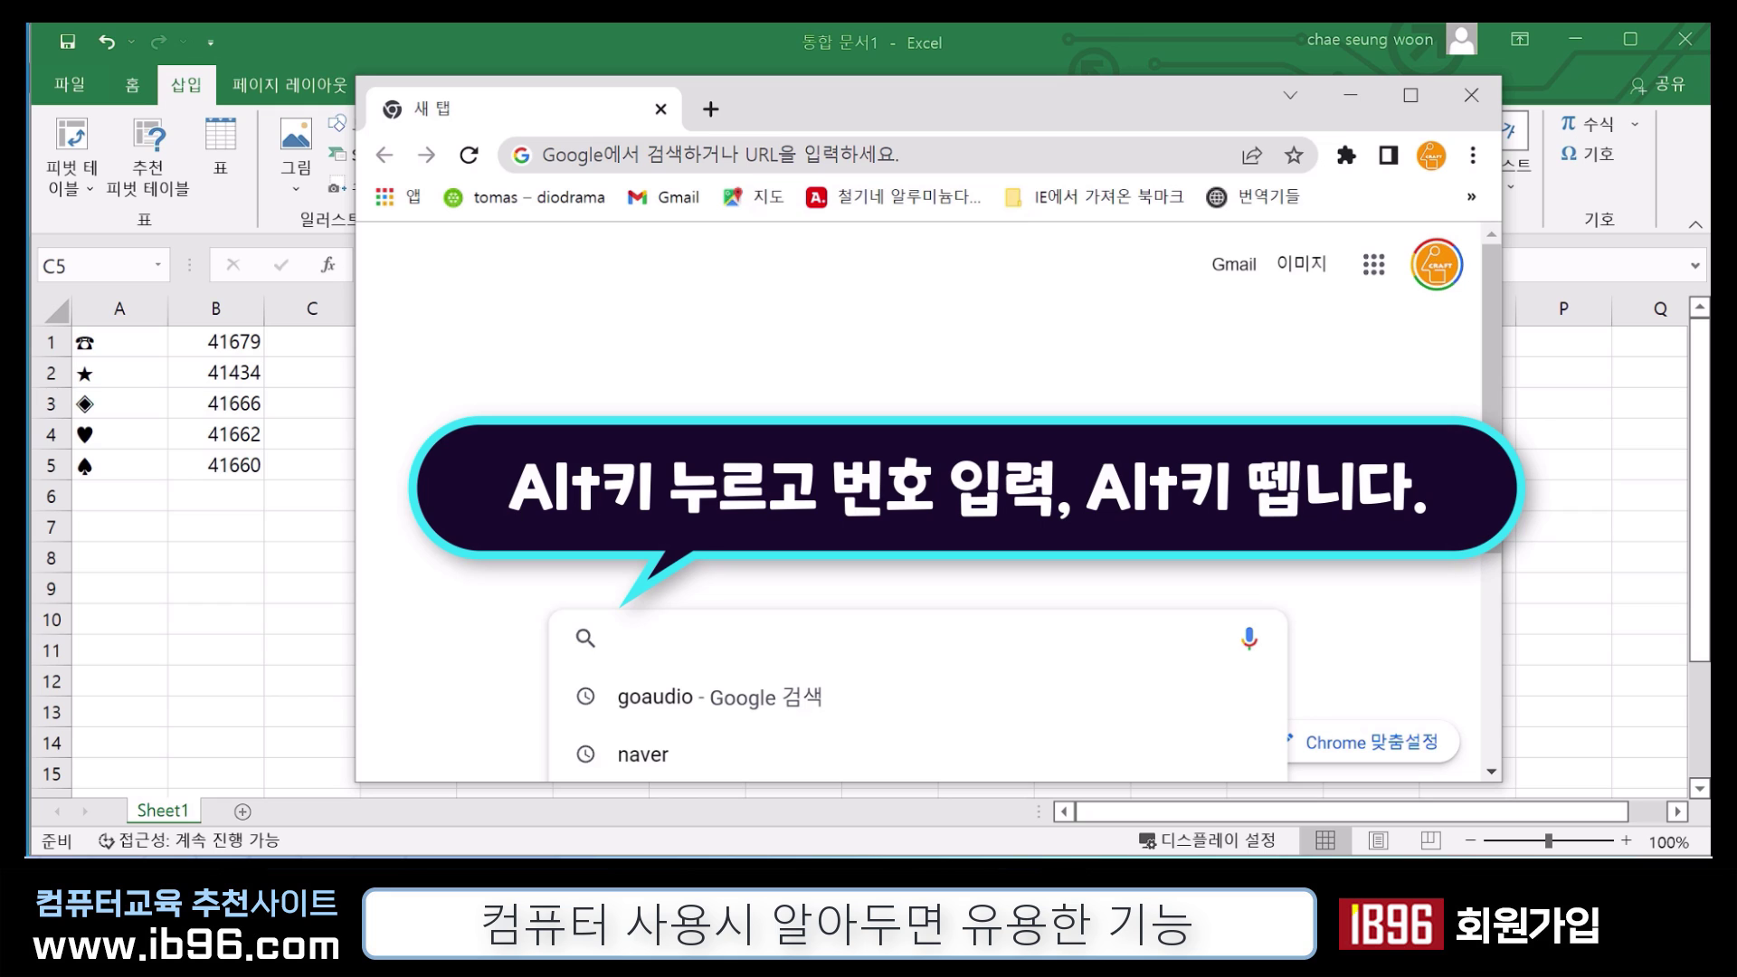
type("★")
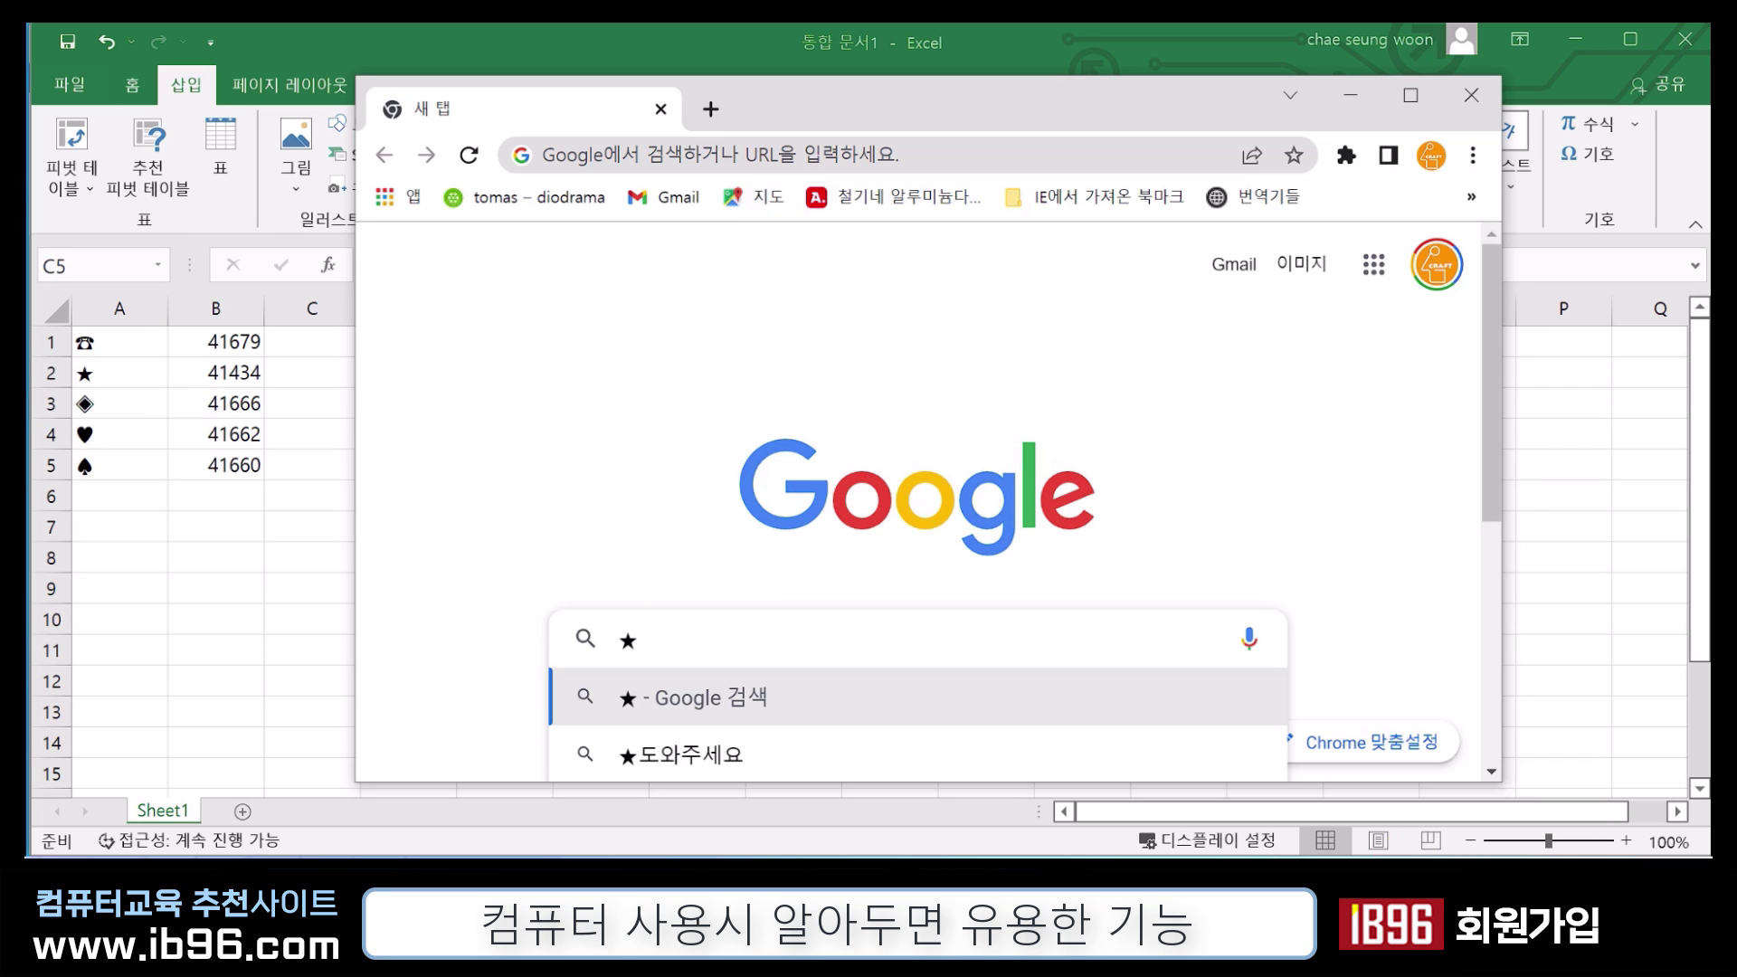
left_click(1472, 95)
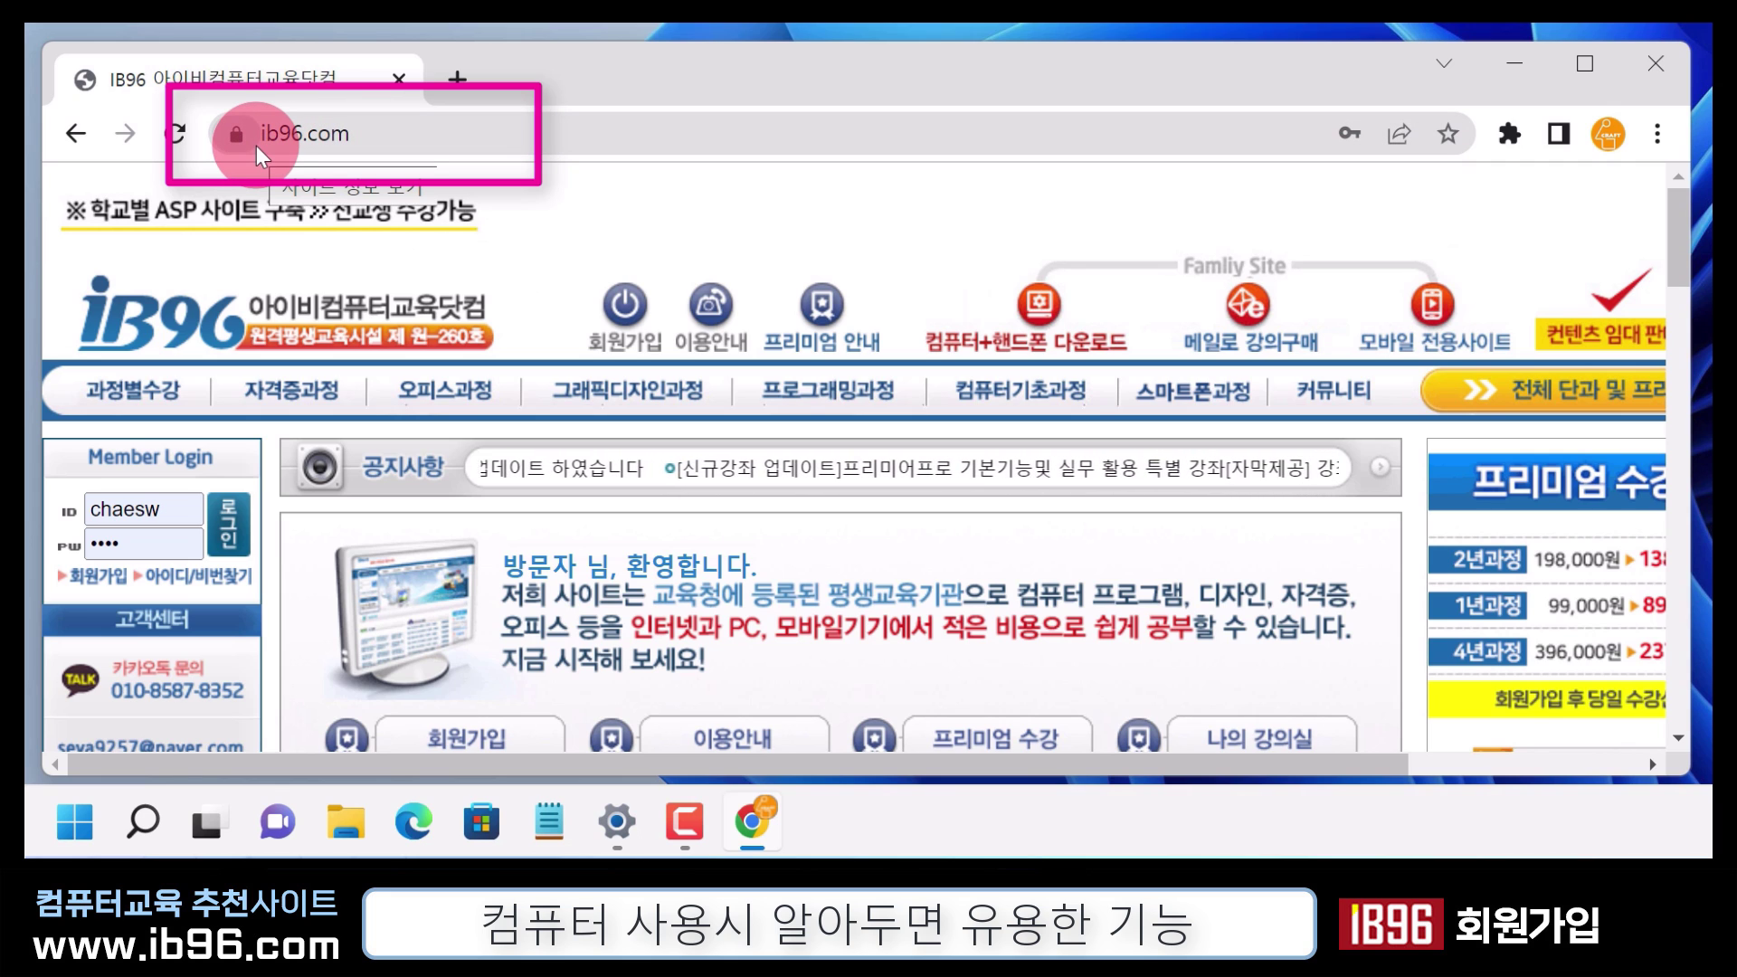
Reveal the full web address of the ib96.com page in Chrome and examine its https protocol prefix
left_click(326, 133)
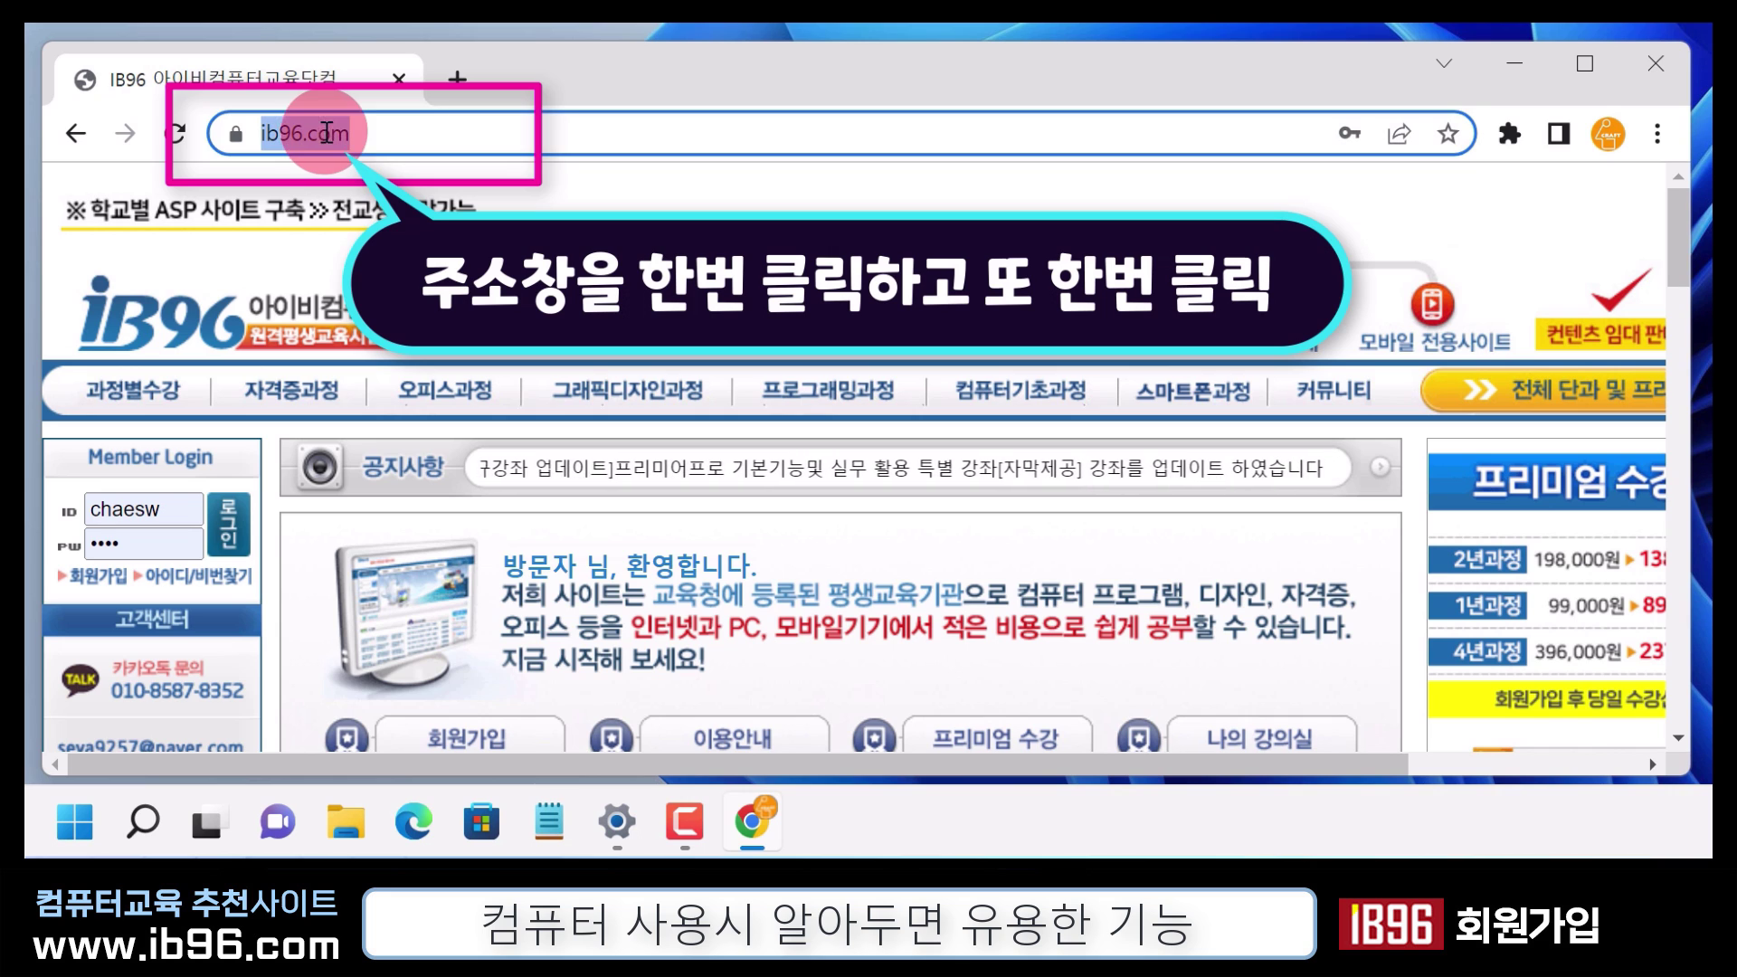
left_click(409, 133)
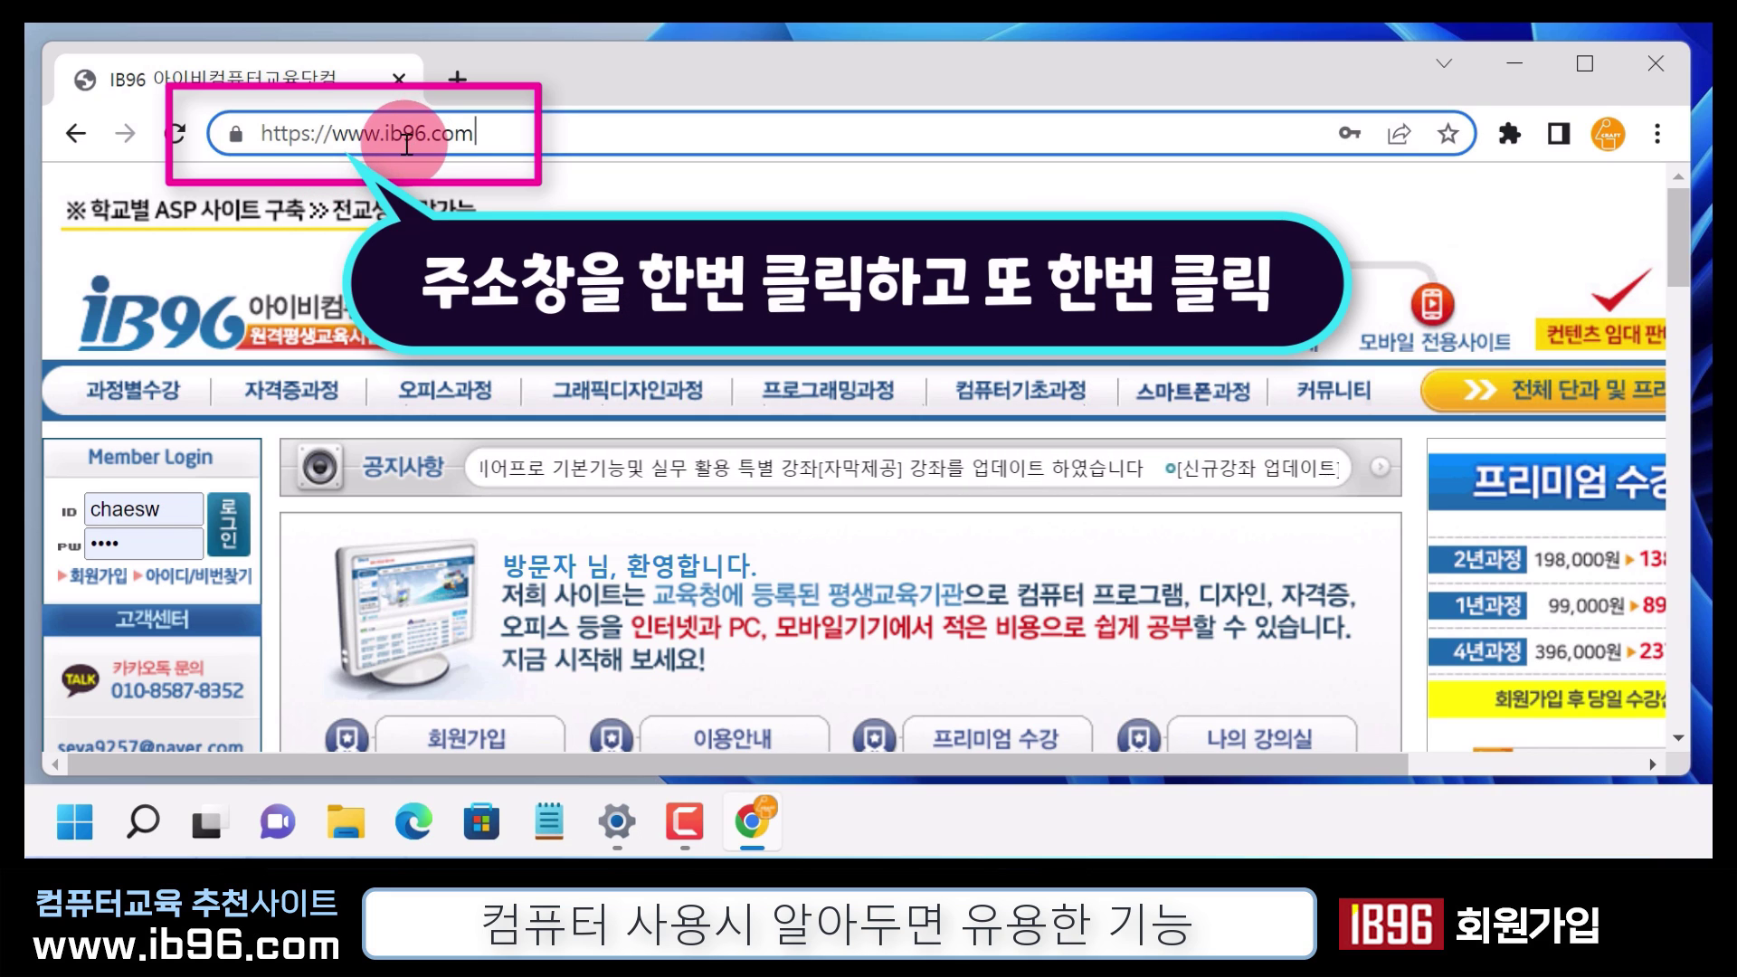
double_click(262, 129)
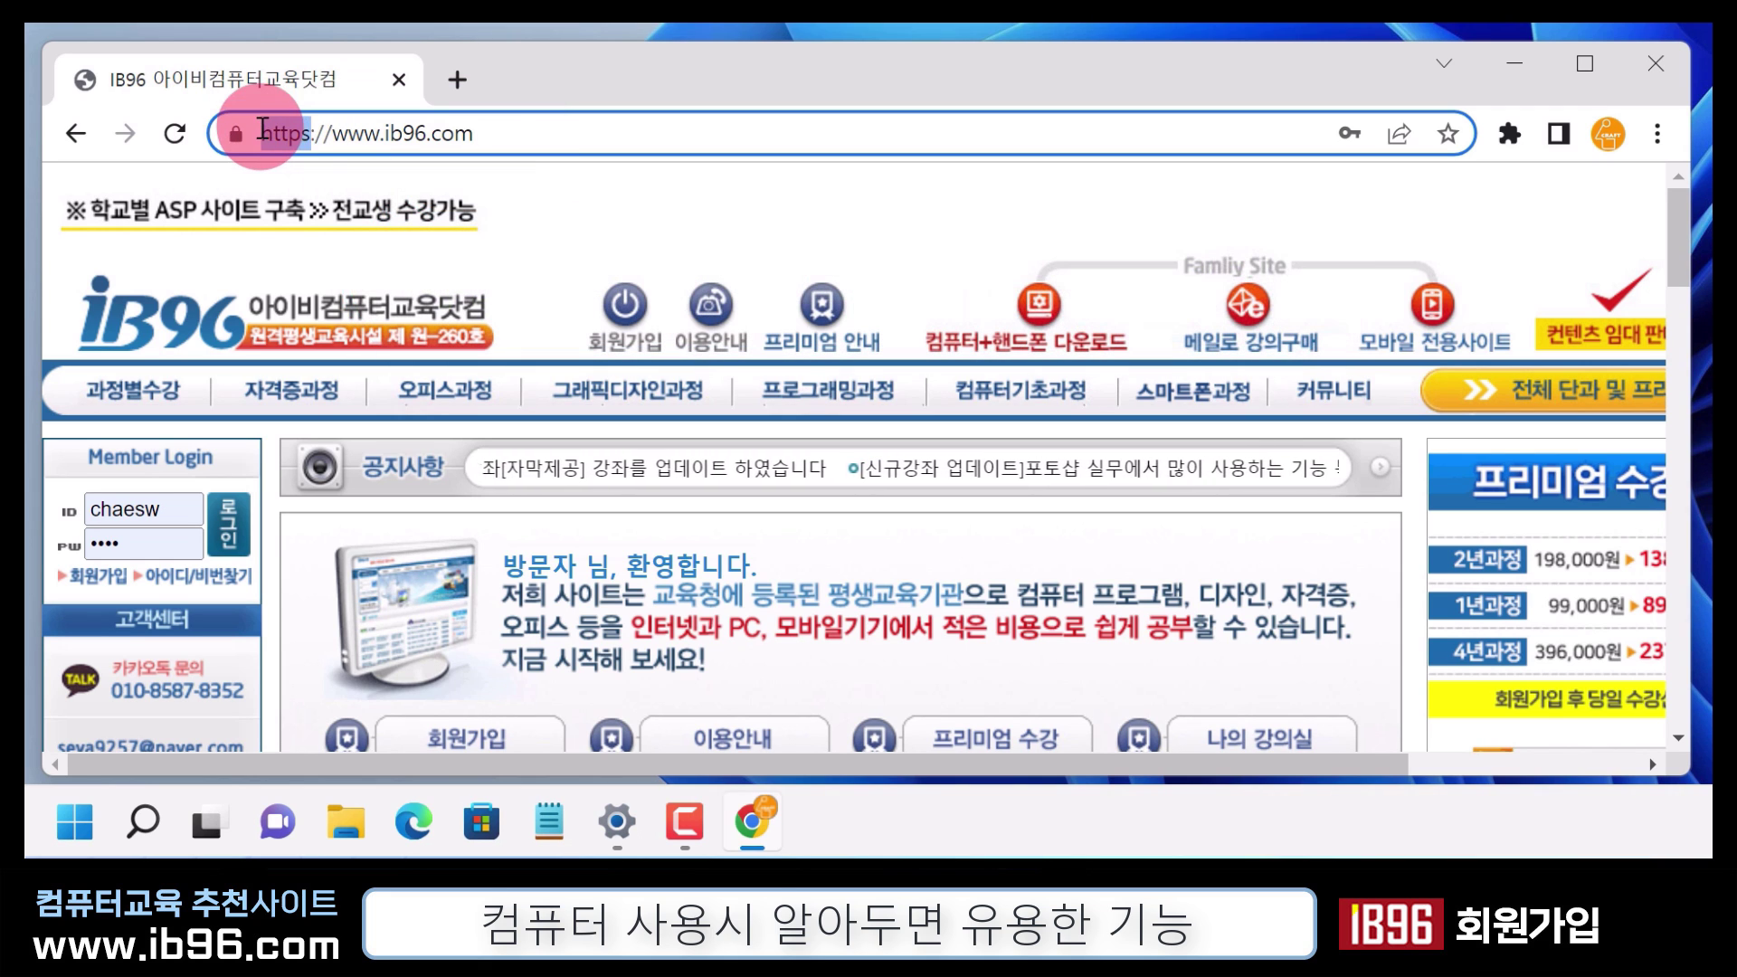
left_click(296, 134)
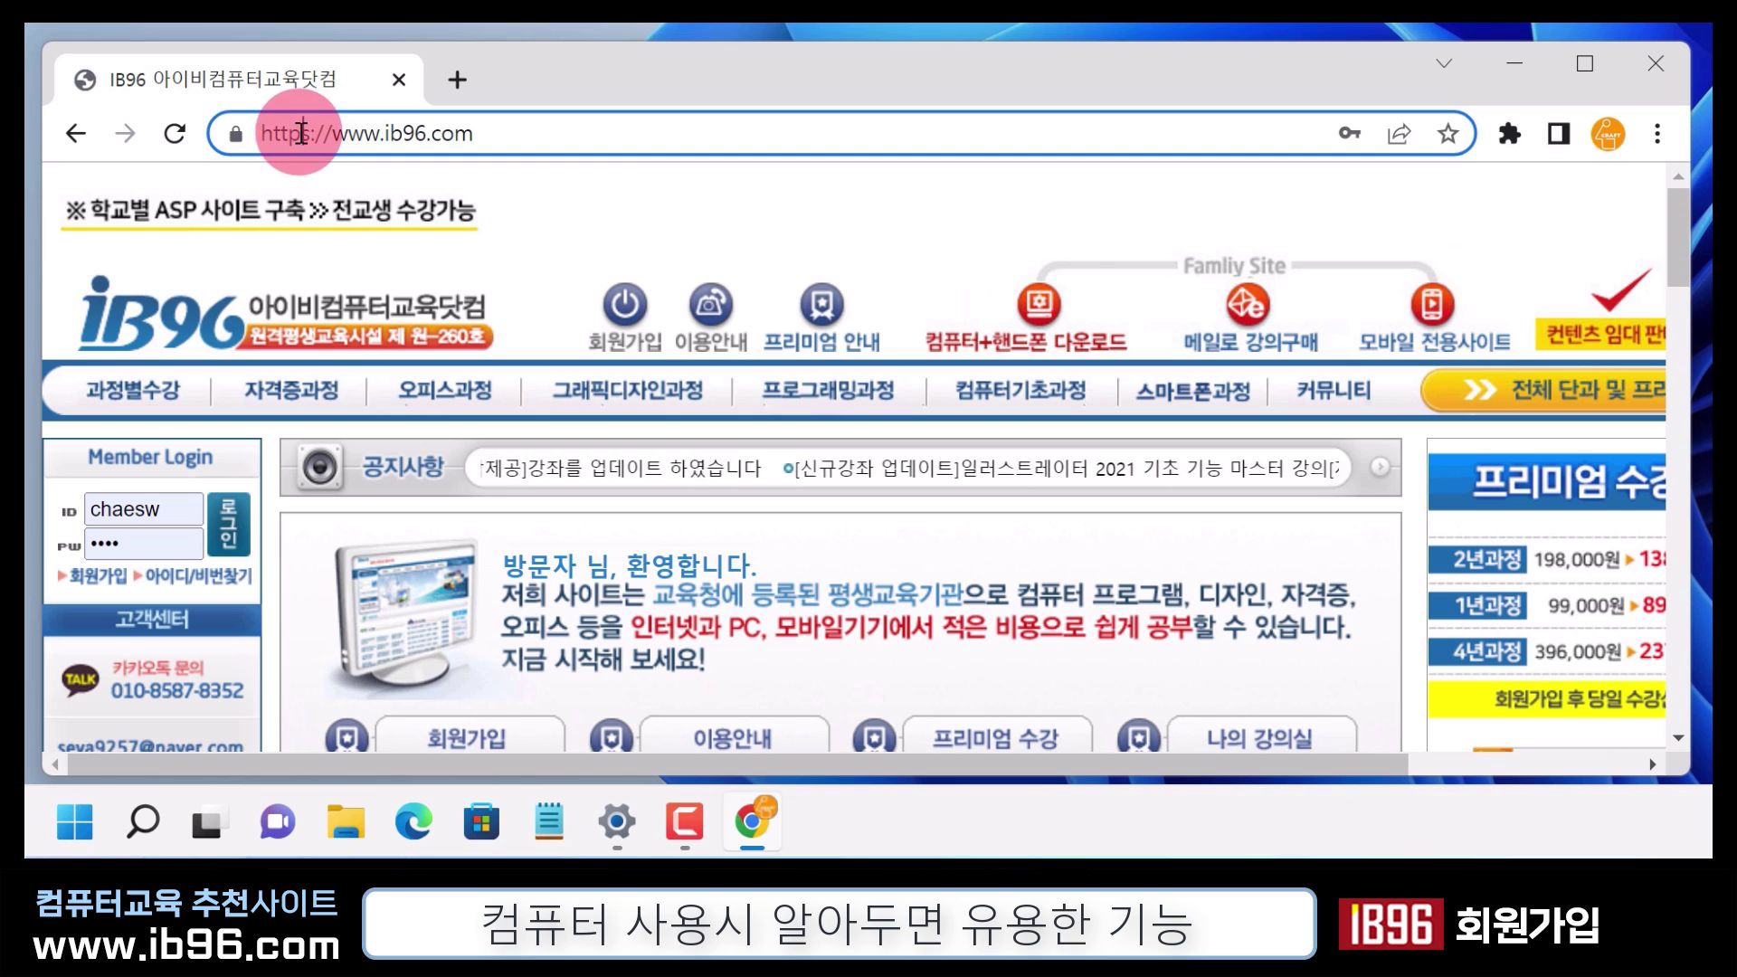
double_click(276, 134)
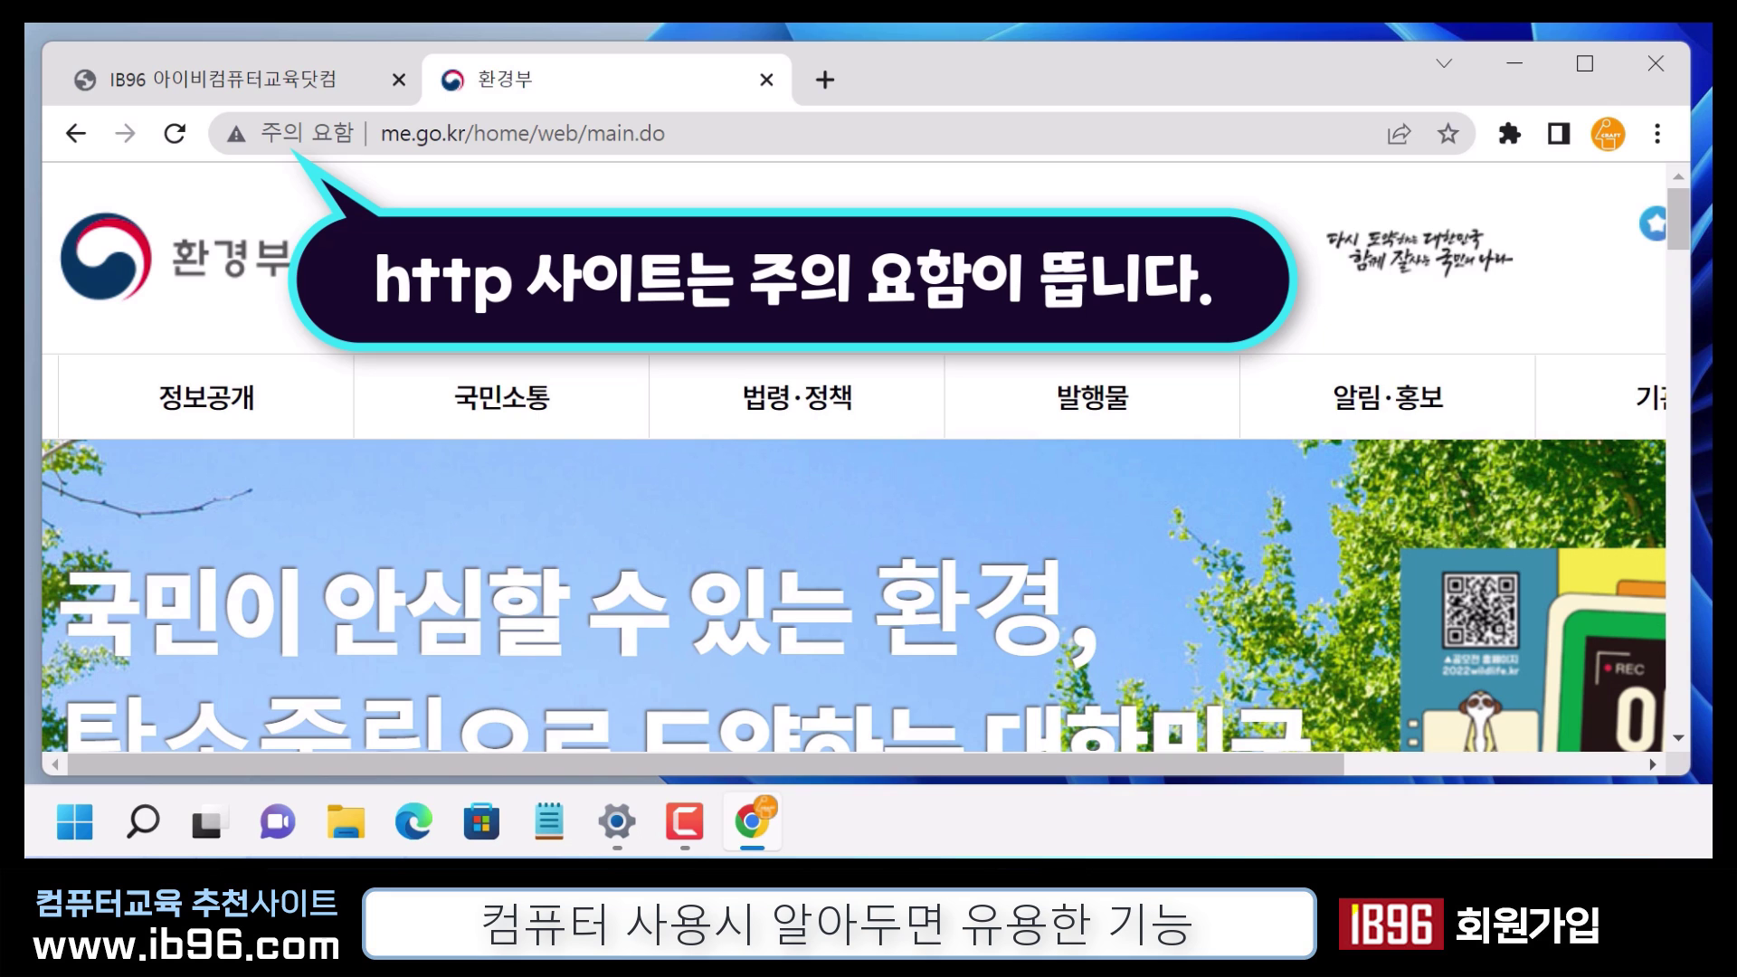
Compare the address security indicators of the IB96 page and the 환경부 (me.go.kr) page, highlighting the https prefix of the IB96 address
left_click(297, 81)
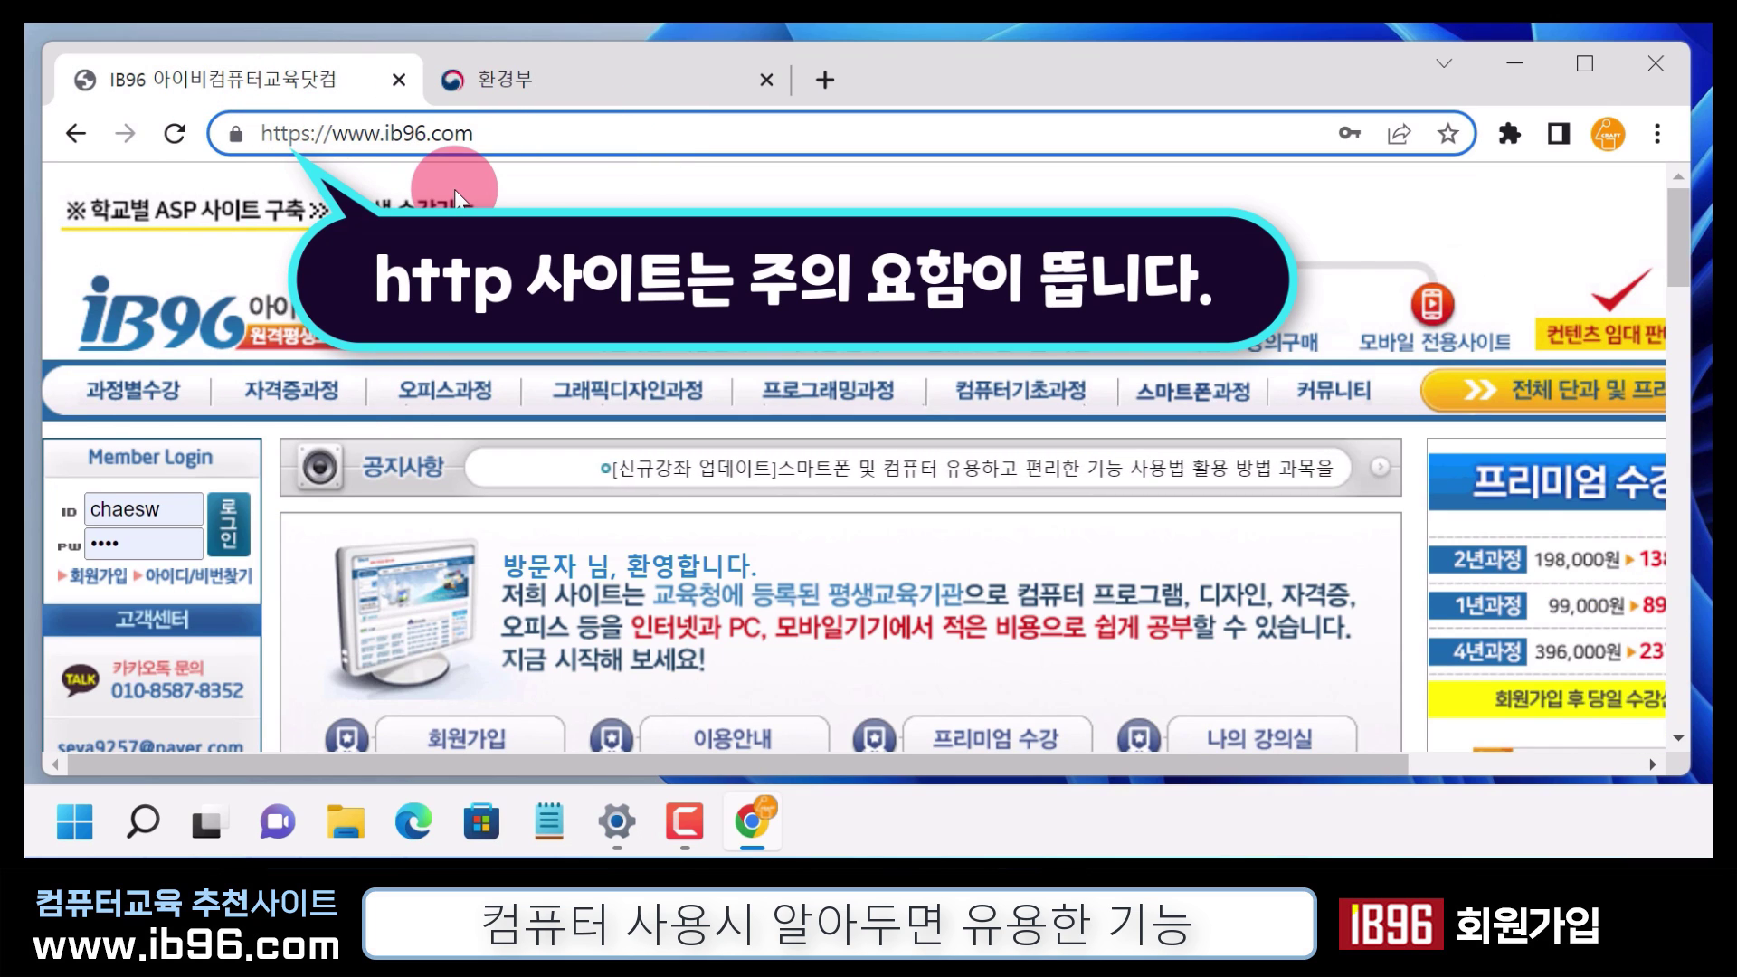
key("ctrl+Tab")
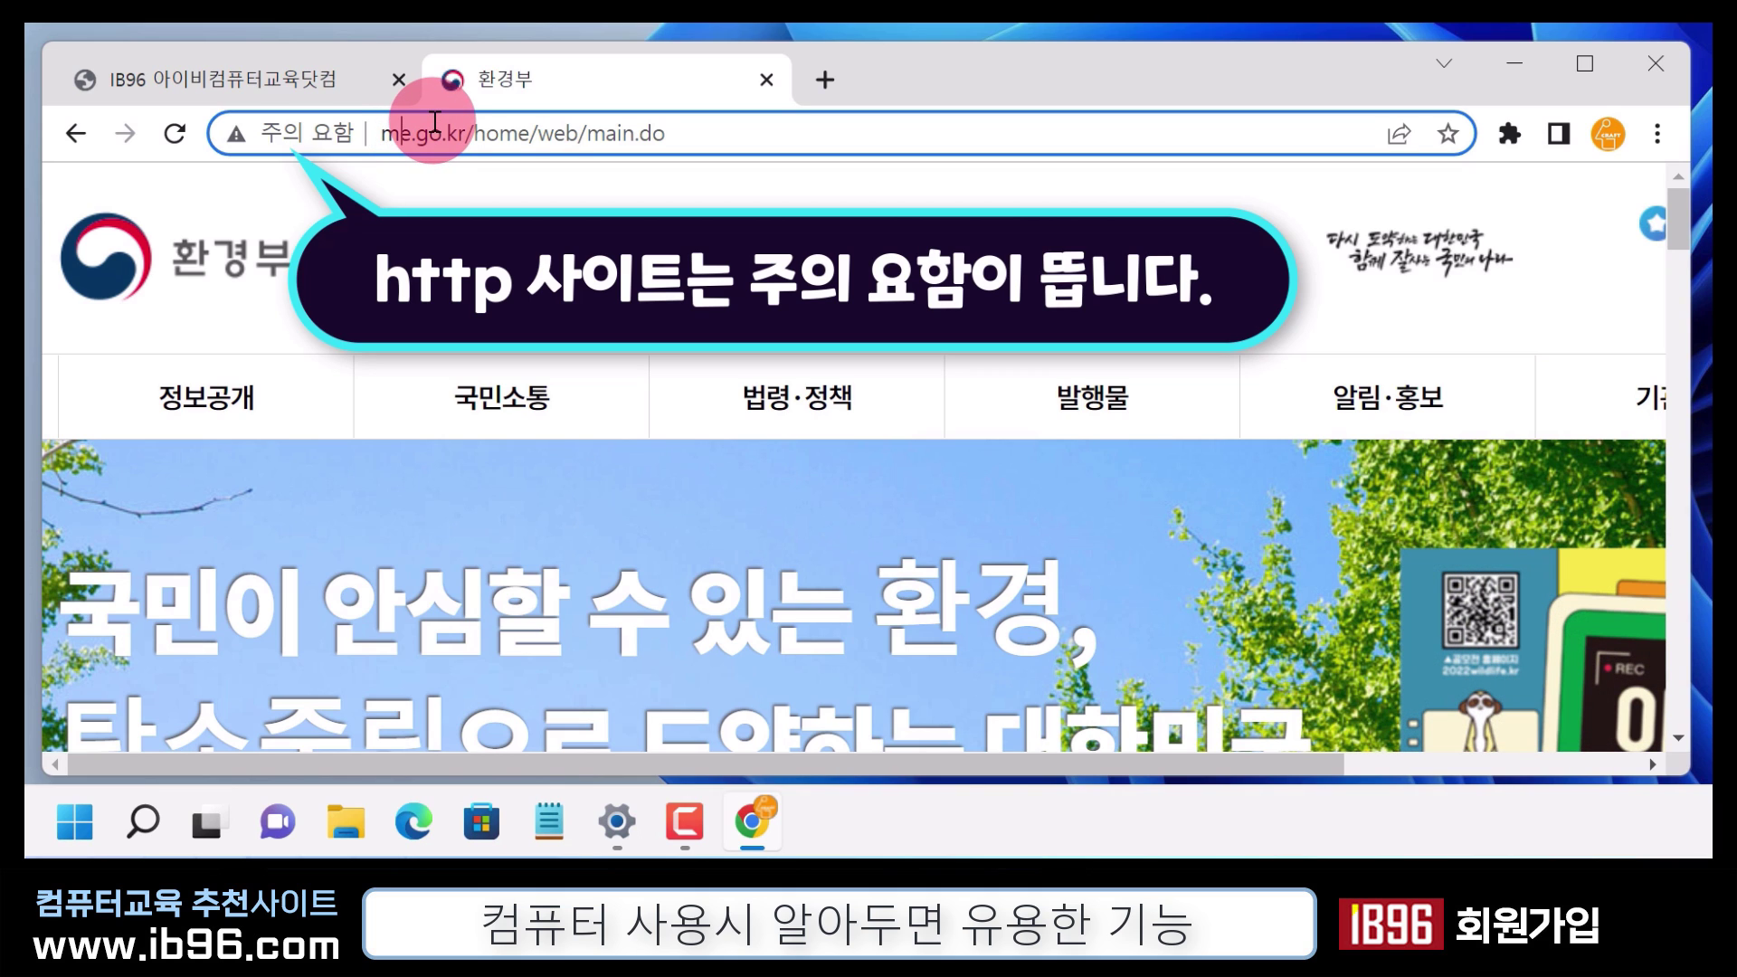
left_click(299, 86)
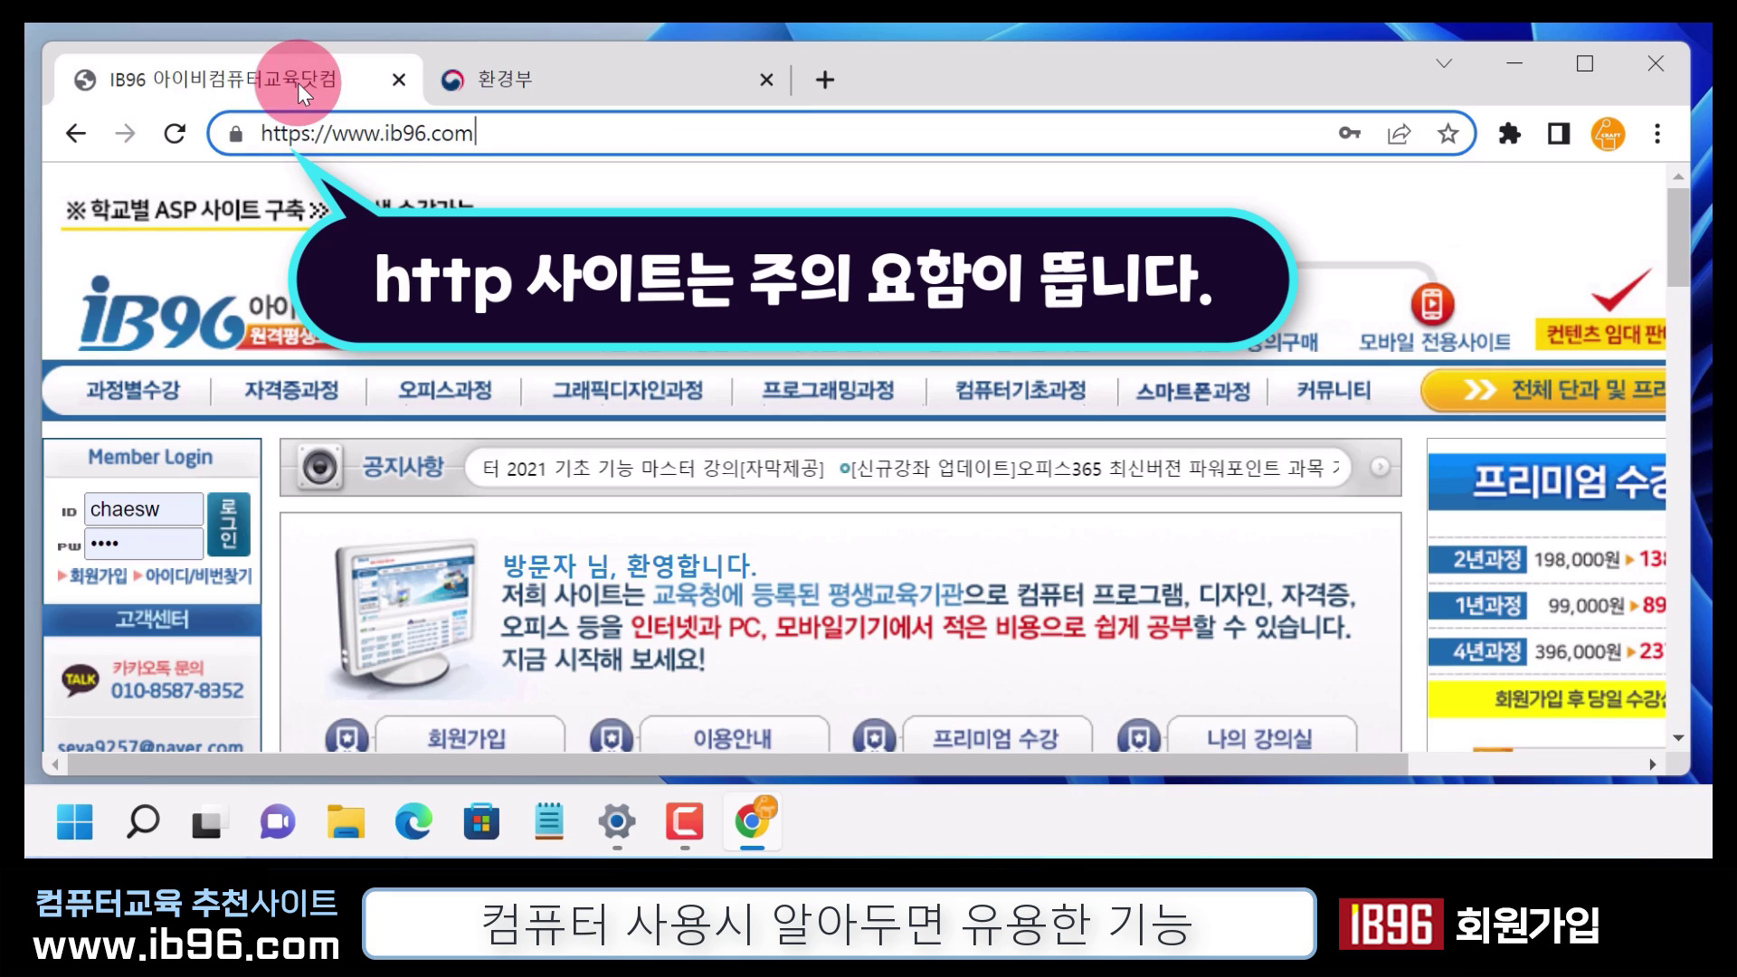
left_click(313, 135)
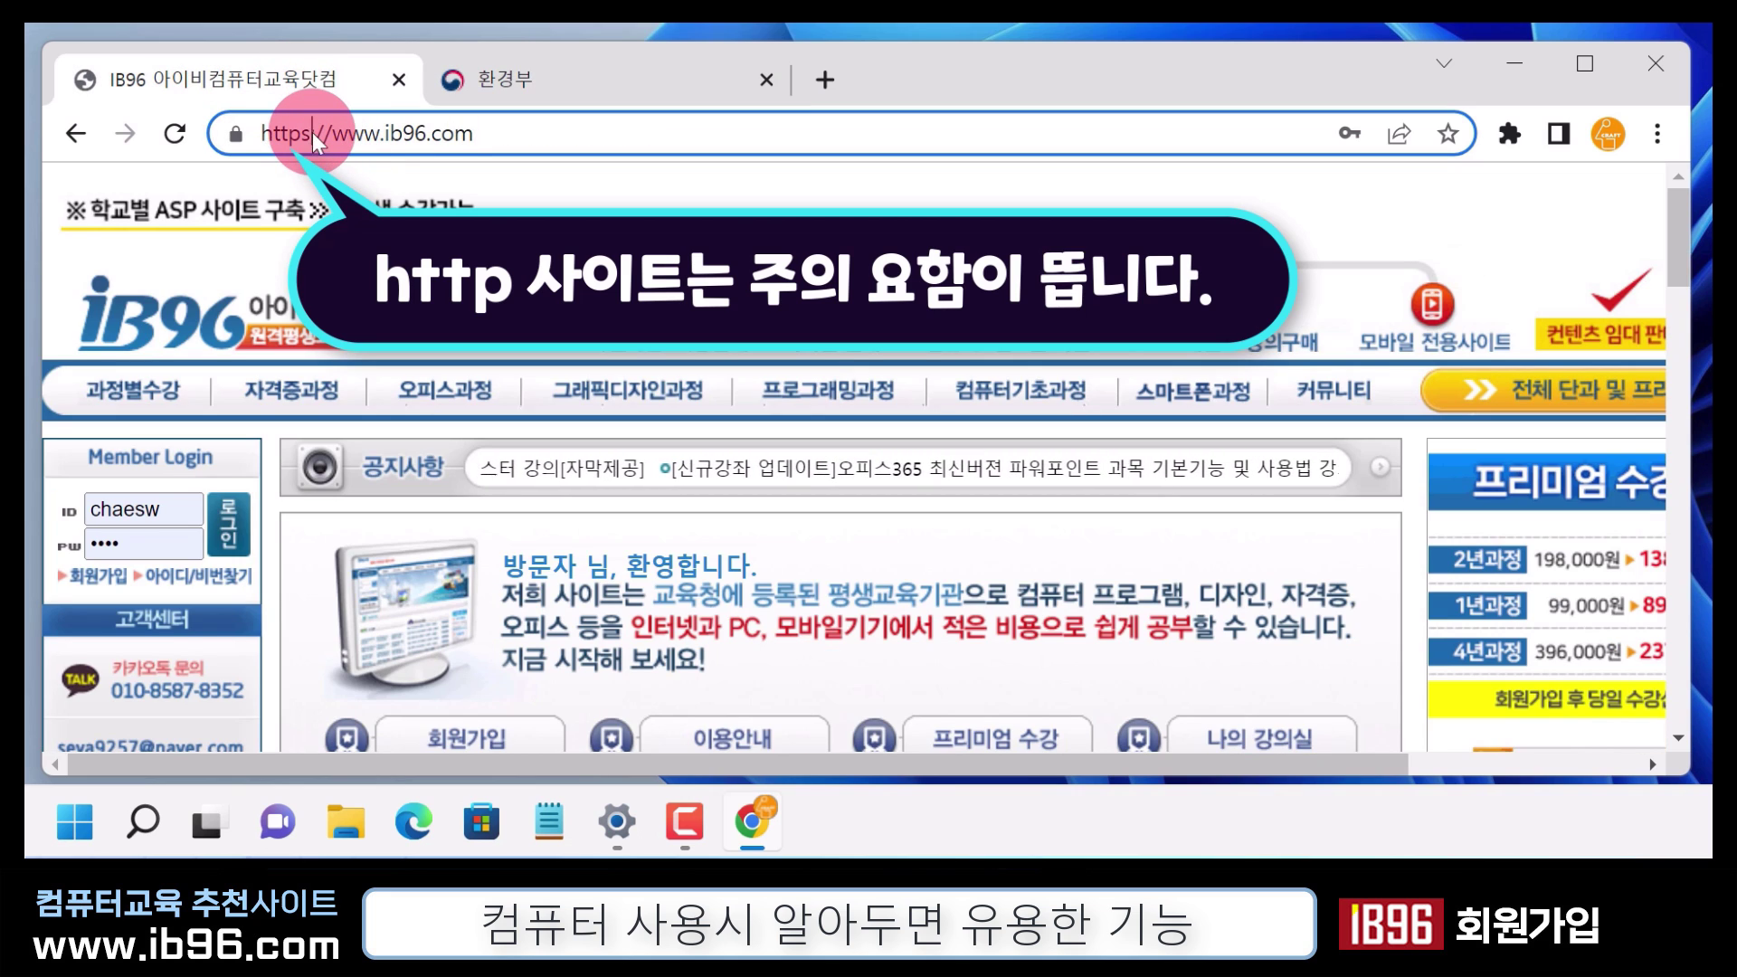
left_click_drag(312, 135, 244, 133)
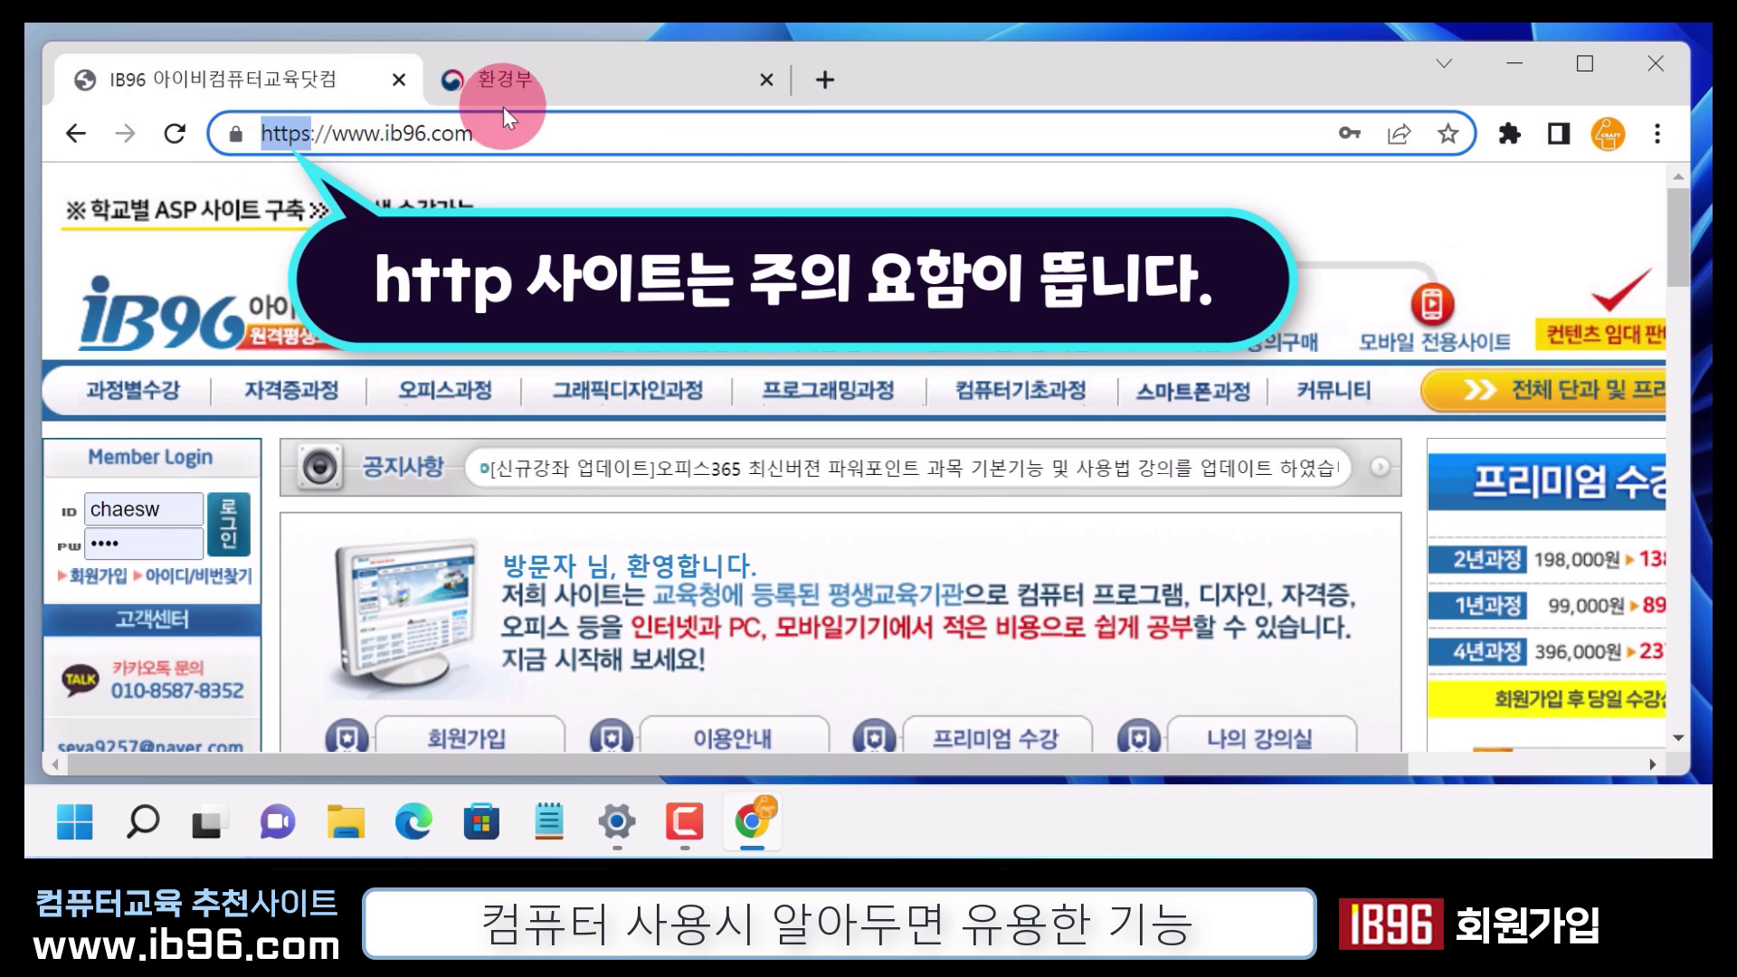
left_click(510, 79)
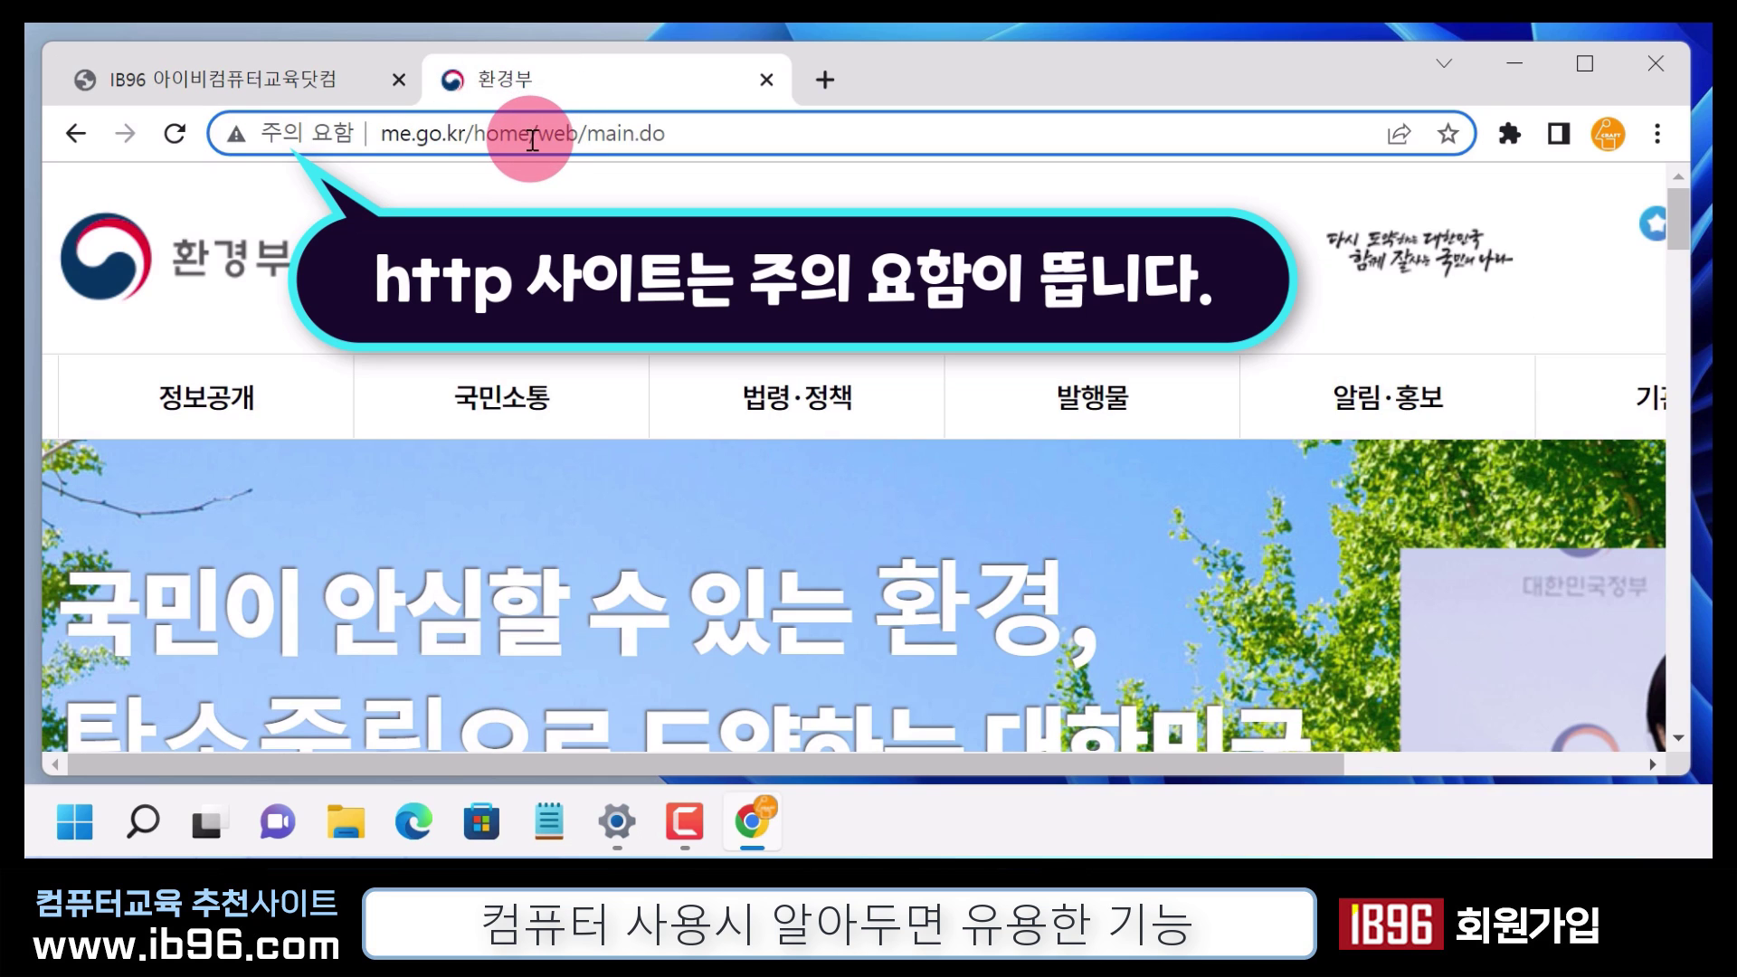